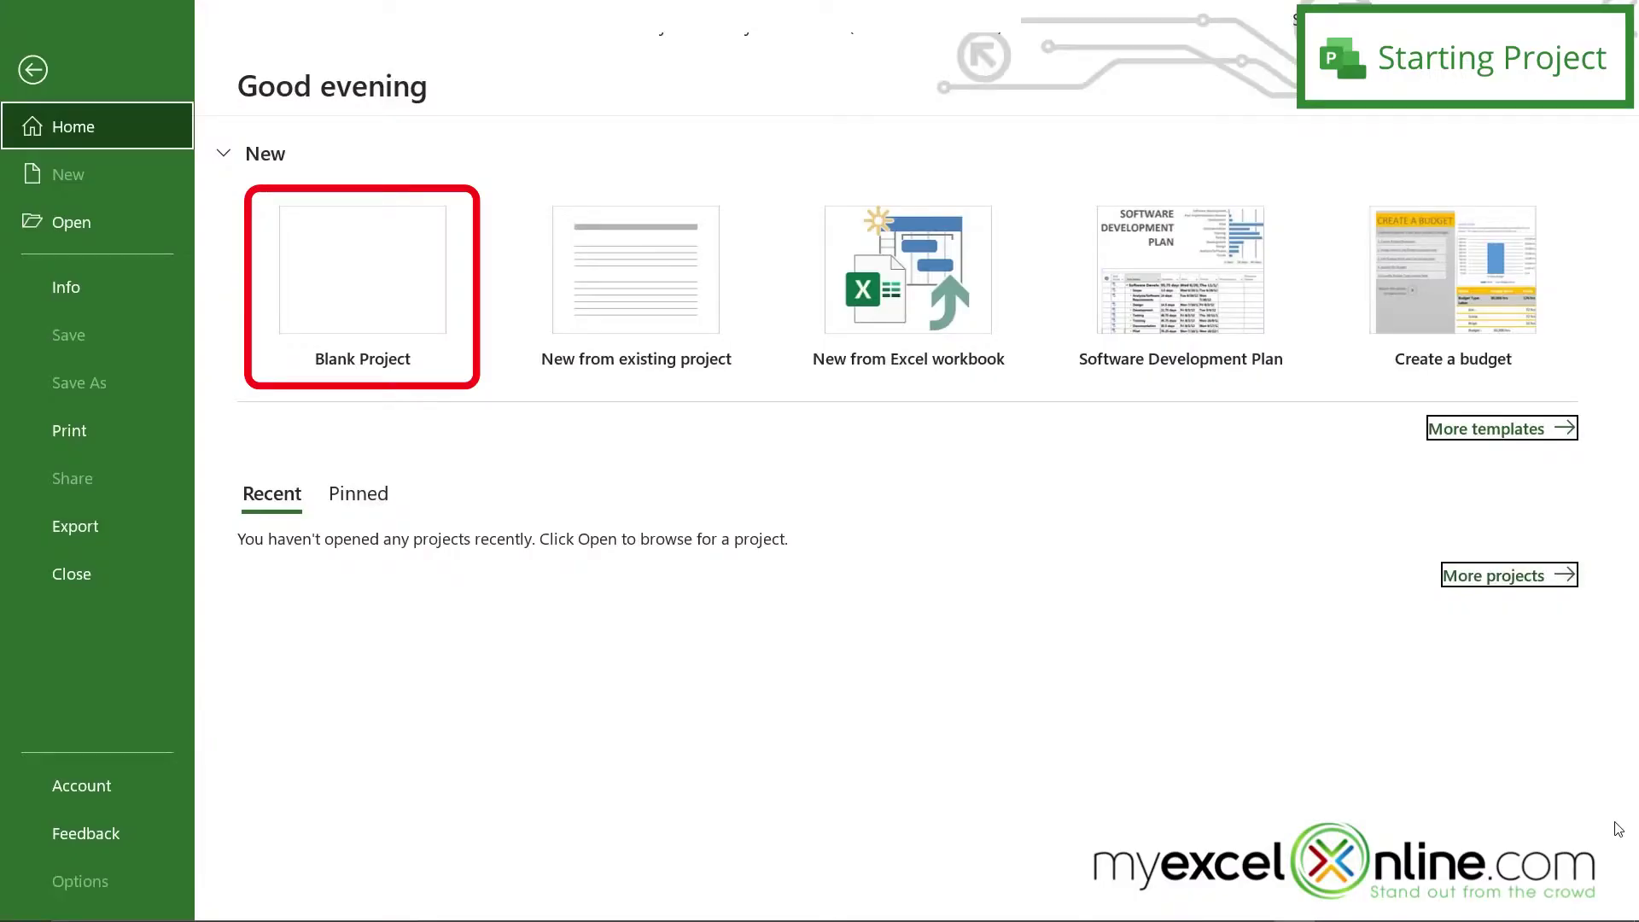
- Create a new blank project from the start screen
click(370, 290)
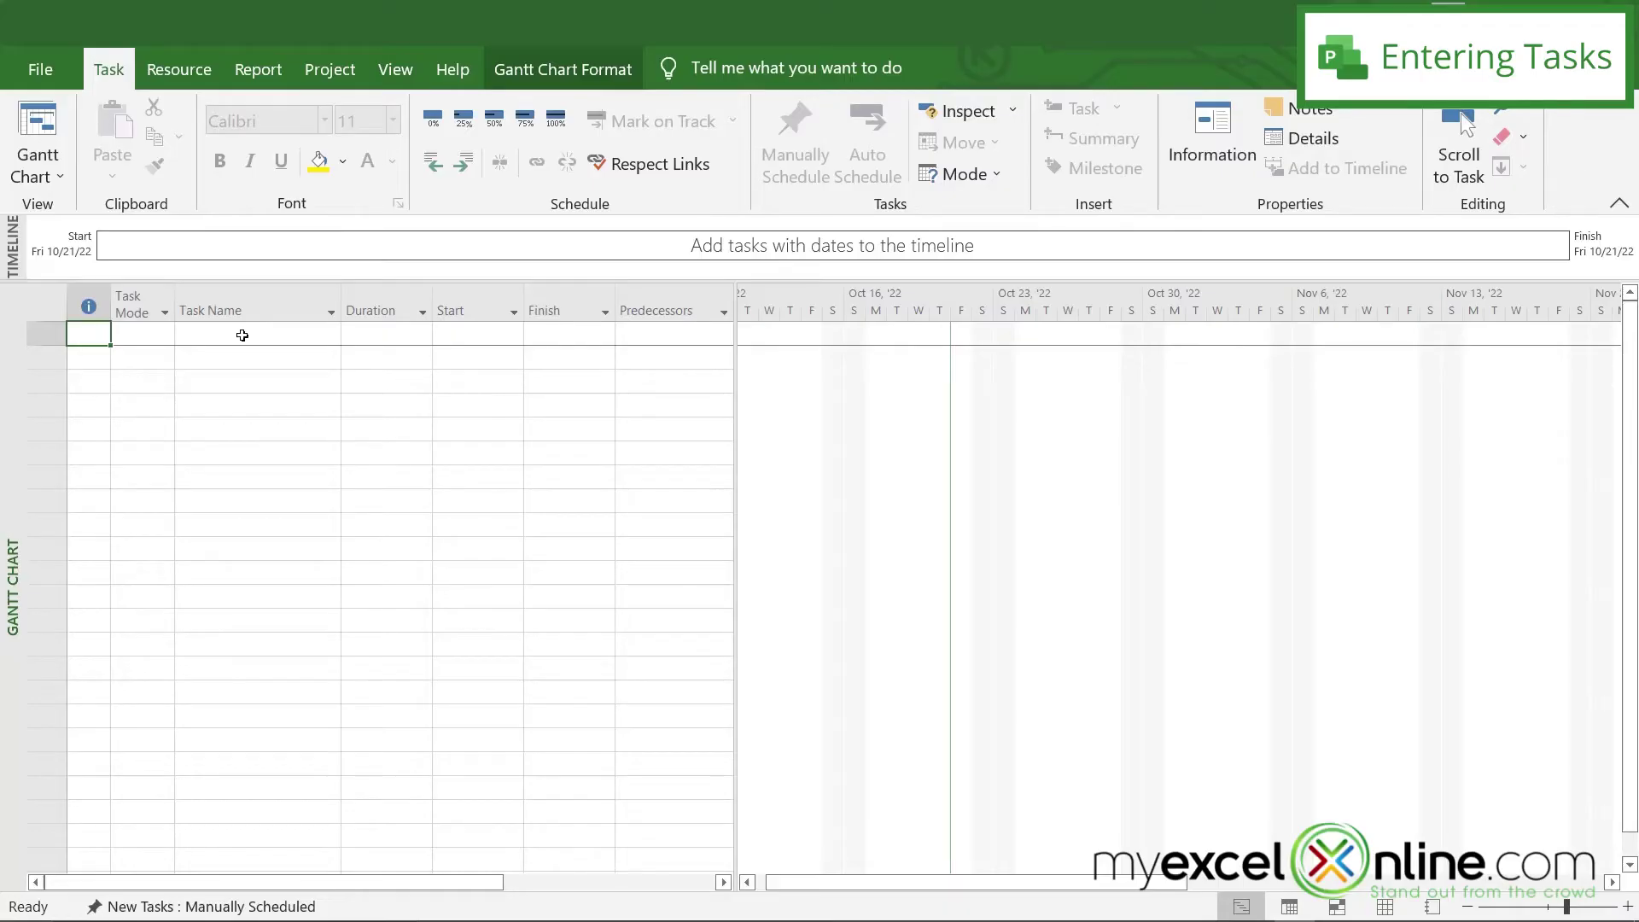
- Enter tasks 'Research What People Want to See', 'Outline Video' and 'Run a Test for Feasibility'
click(242, 335)
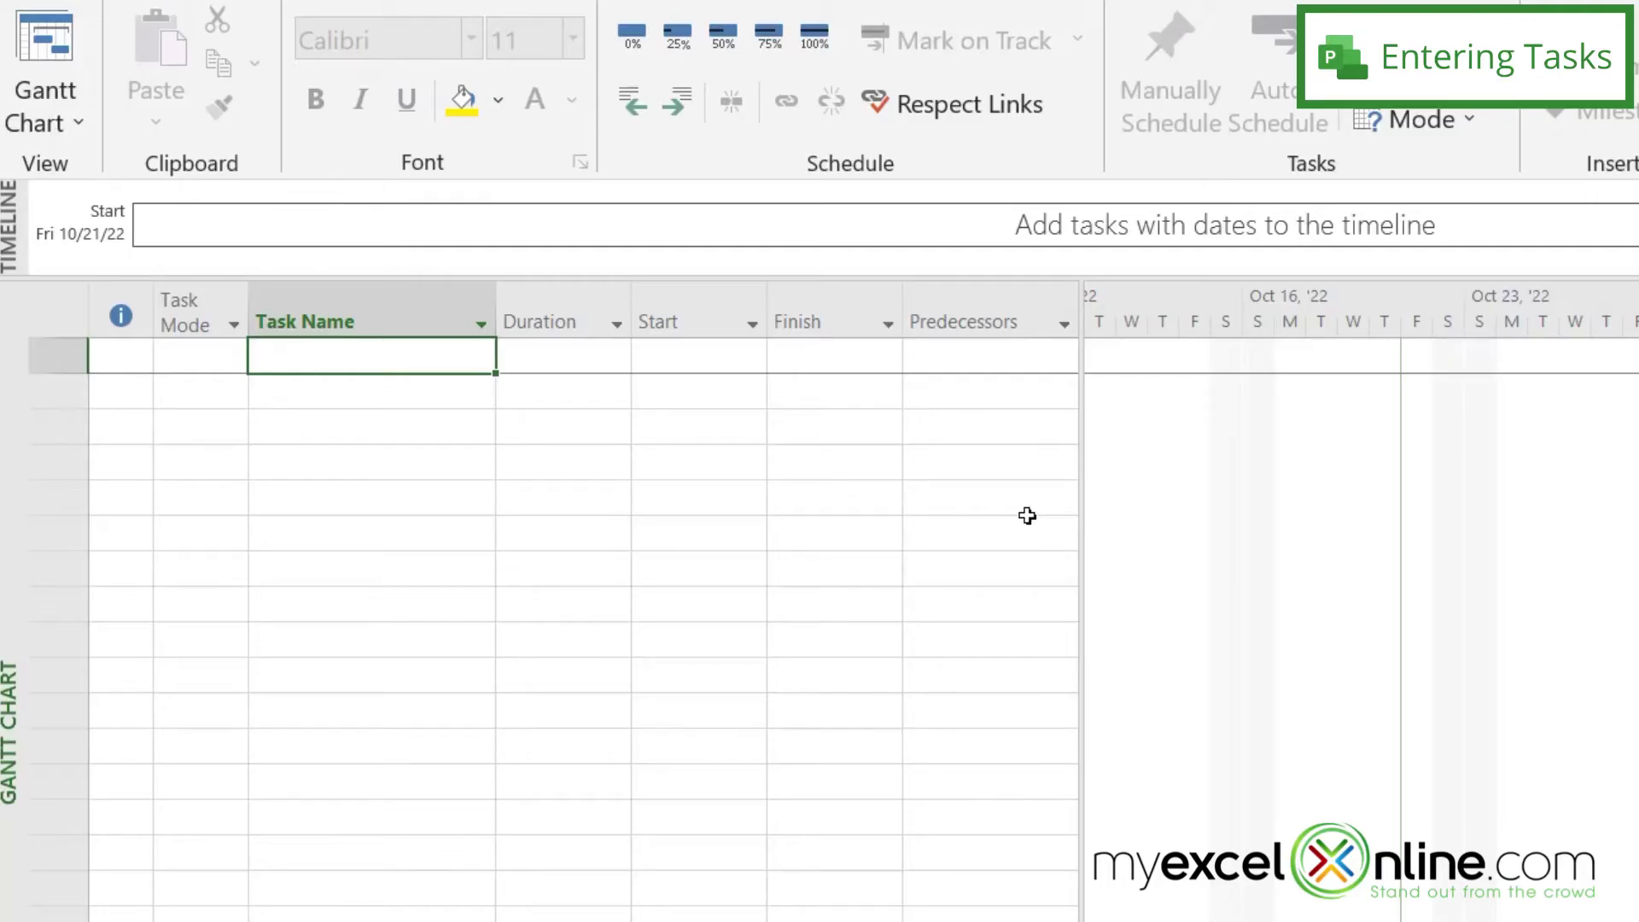
text(Rese)
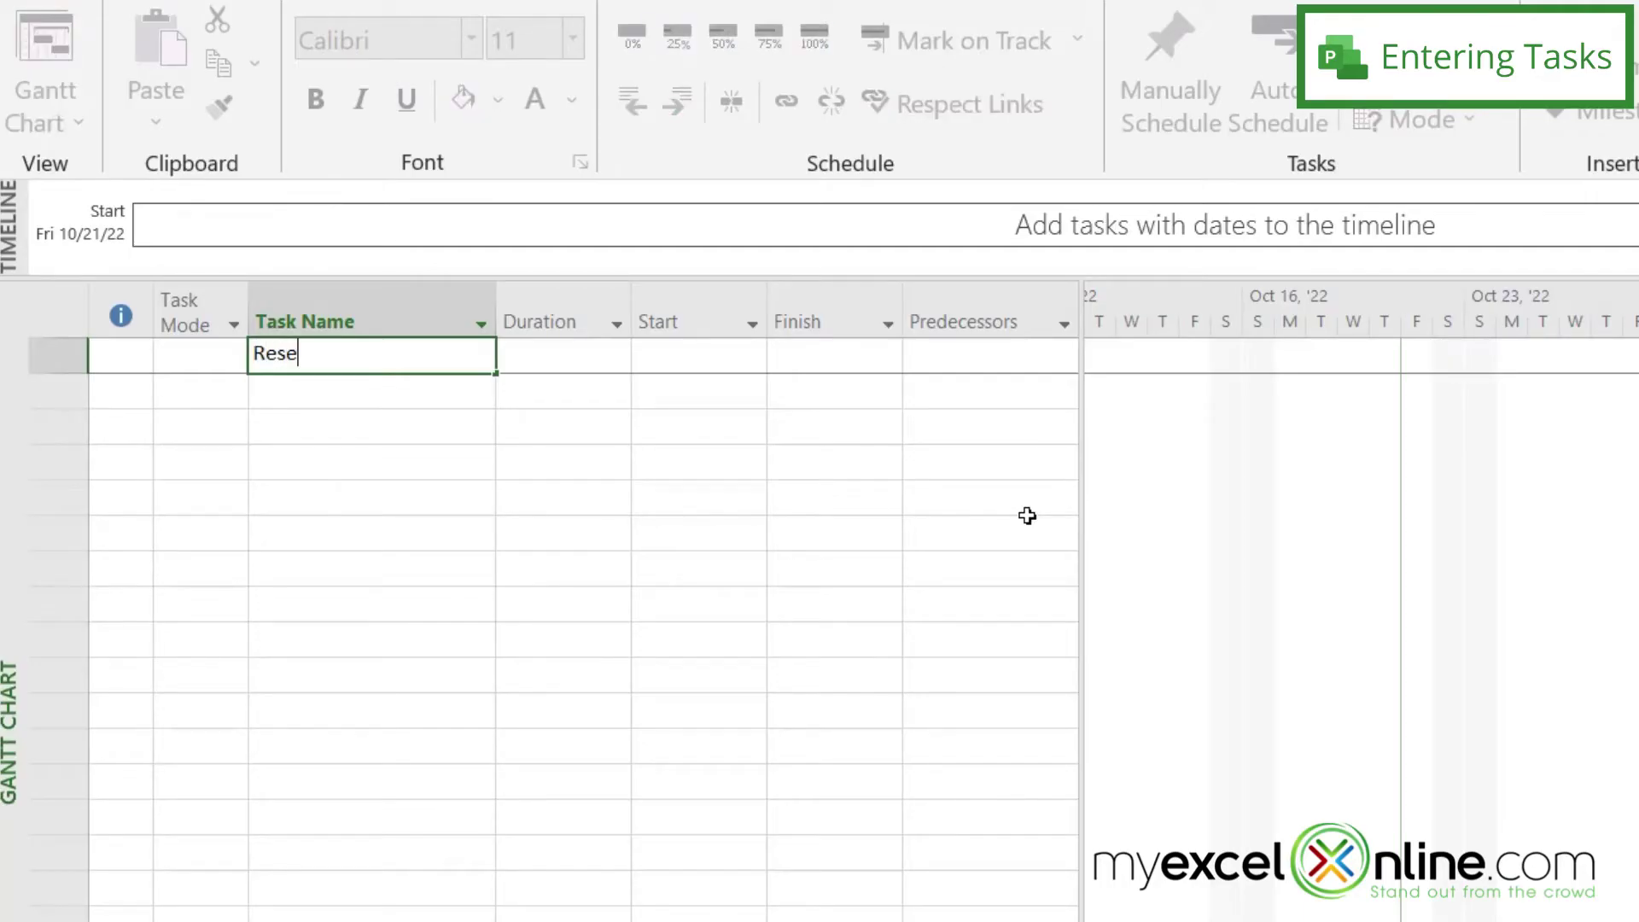
key(BackSpace)
key(BackSpace)
key(BackSpace)
text(esearch What People )
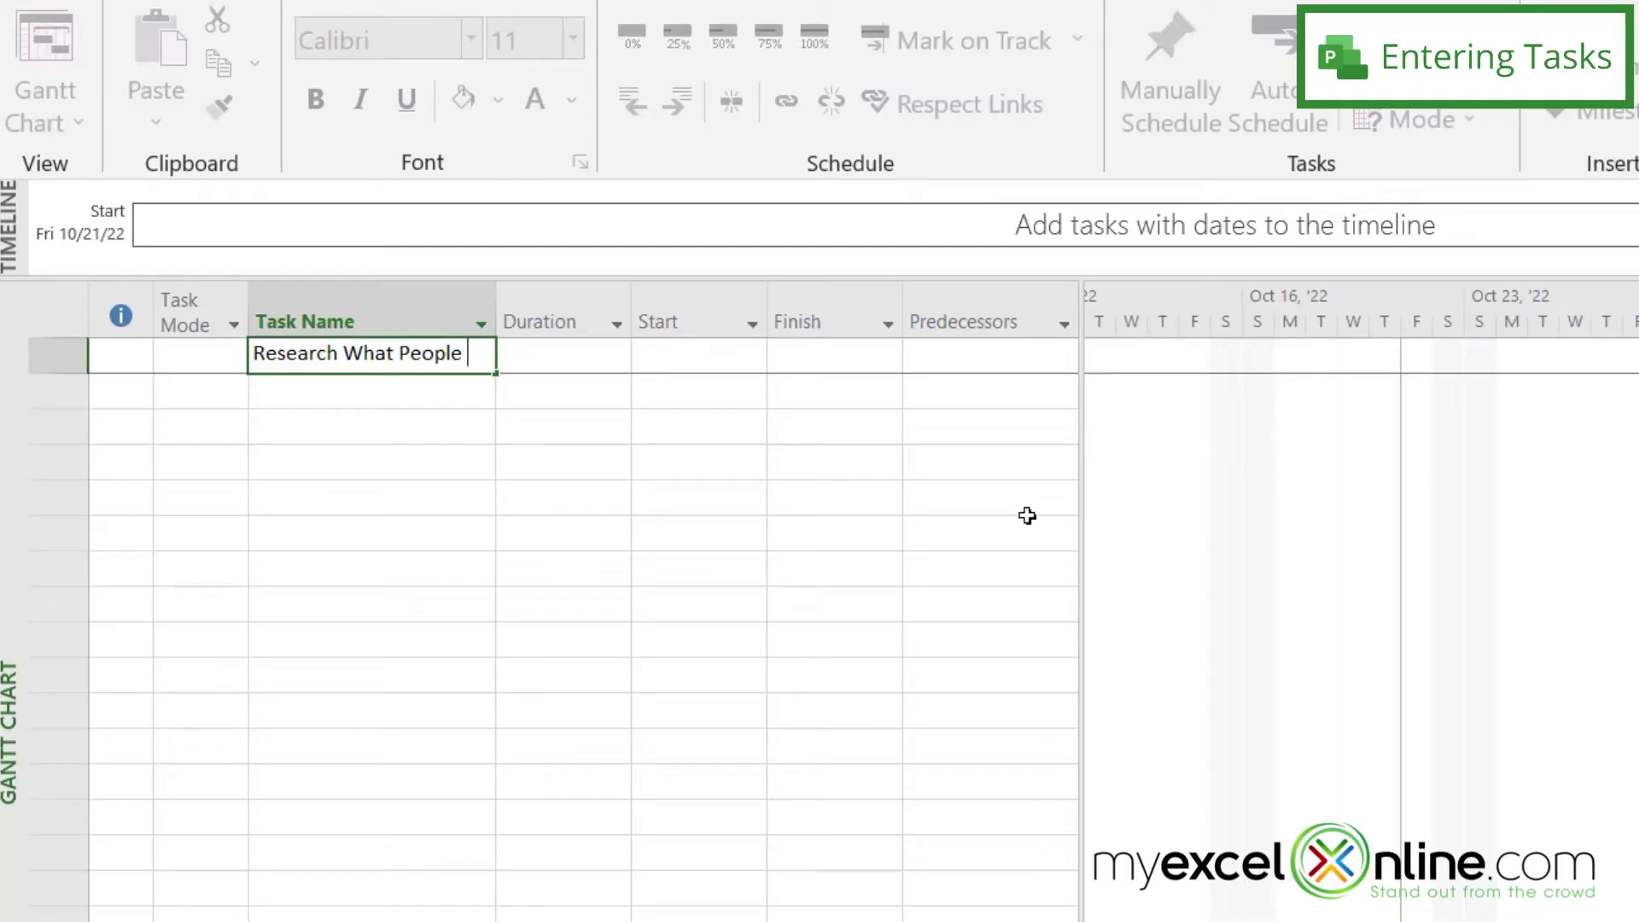
text(Want to See)
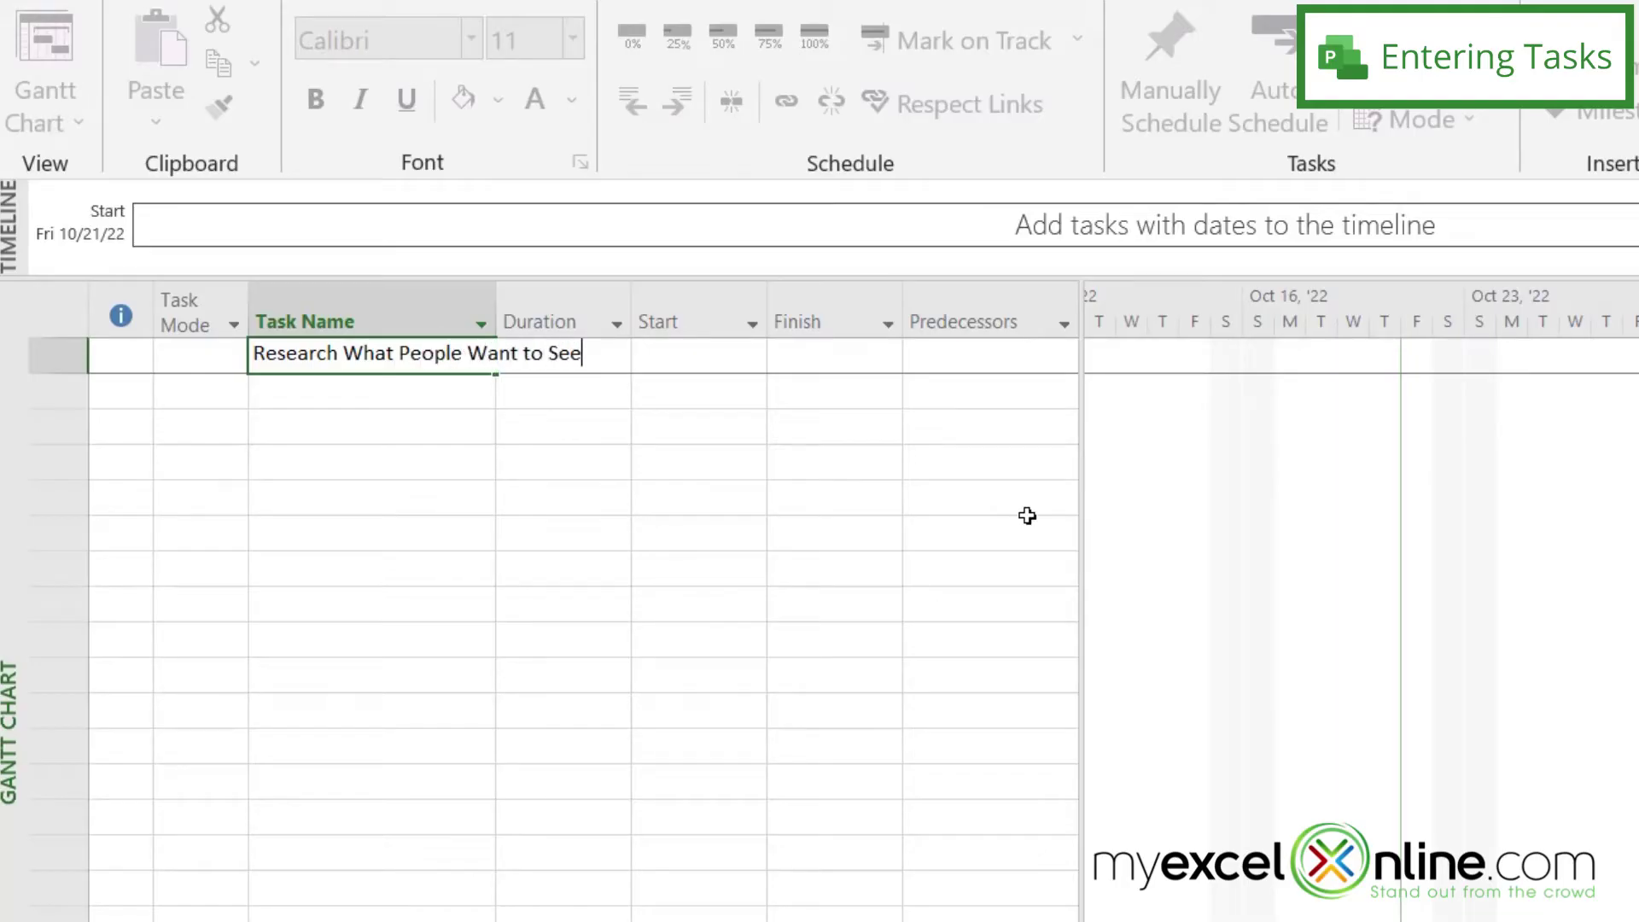
key(Return)
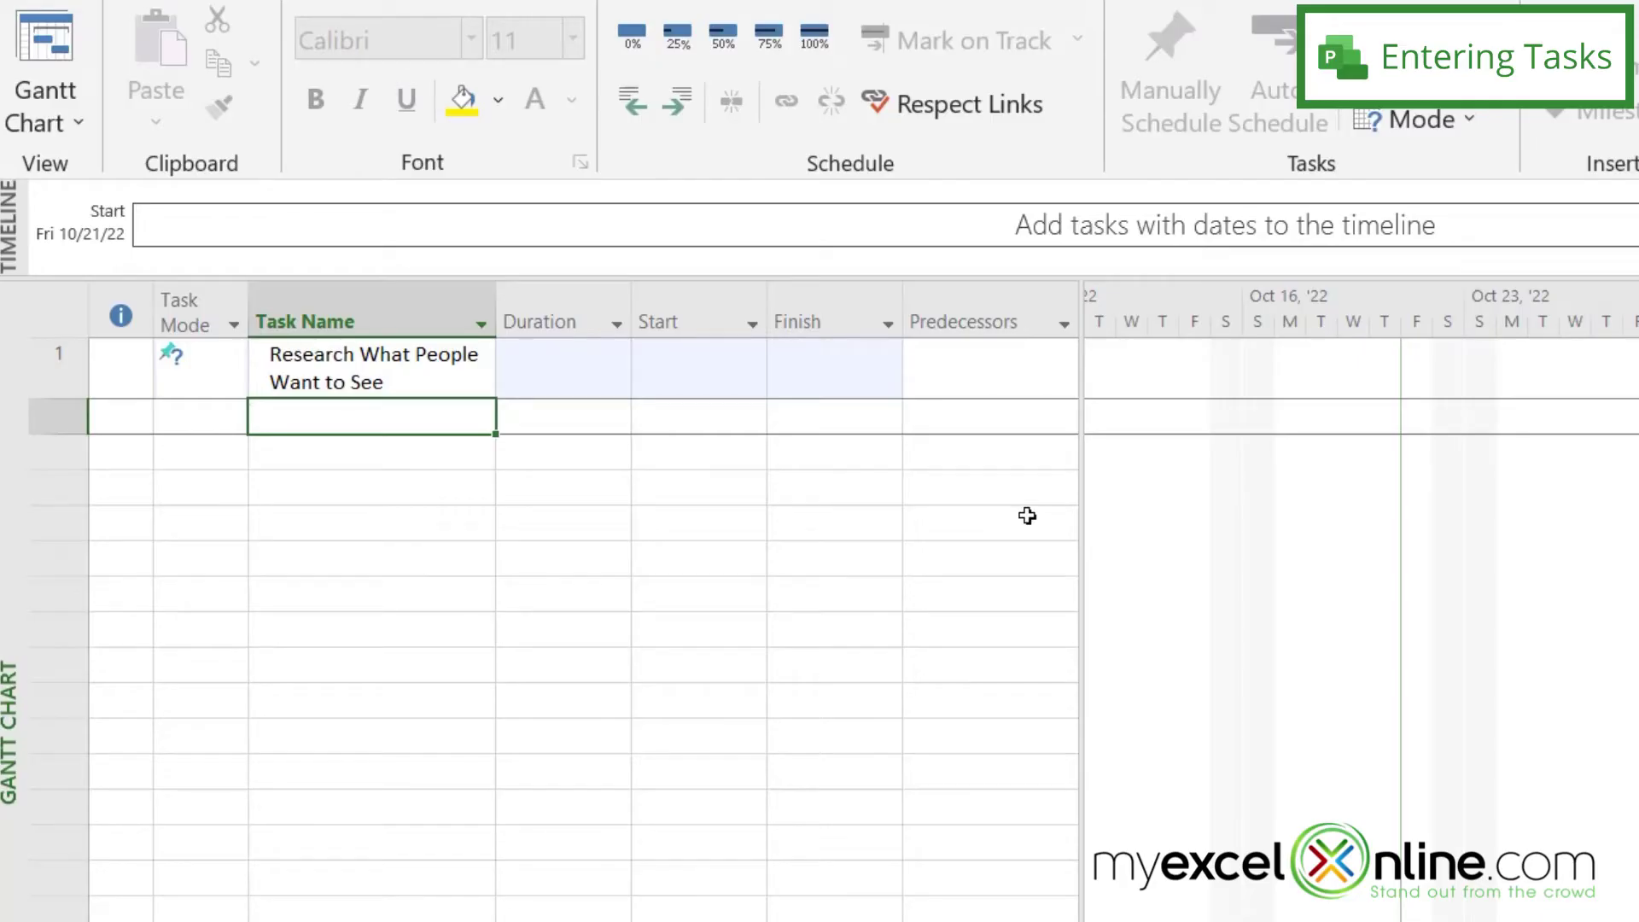
text(Outline Vide)
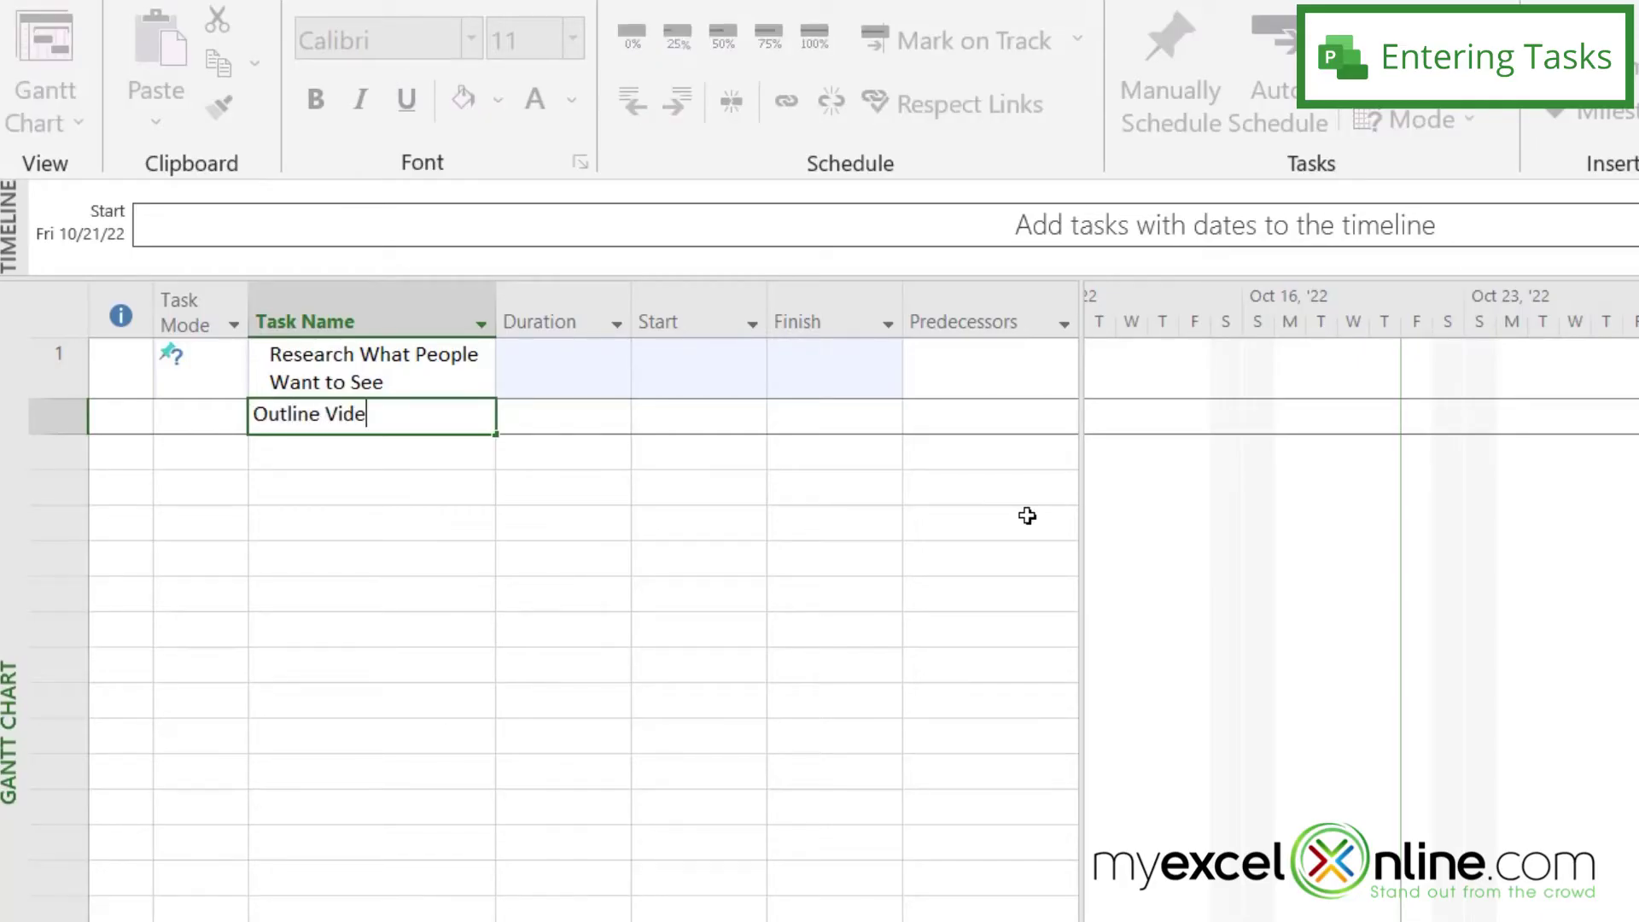
text(o)
key(Return)
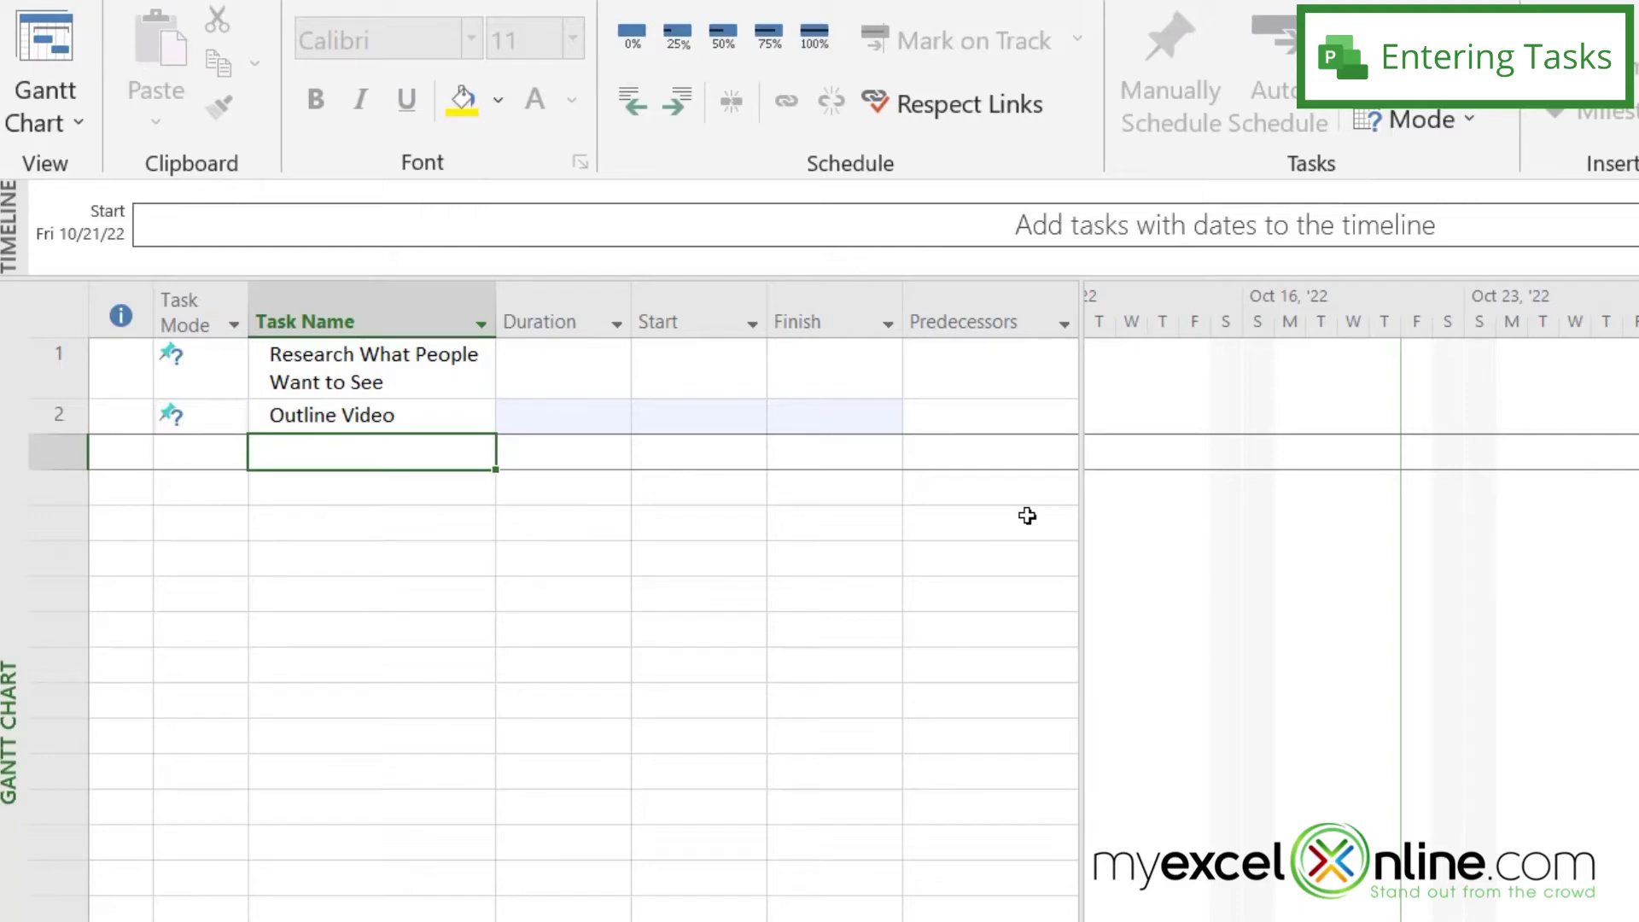
text(Run a Test)
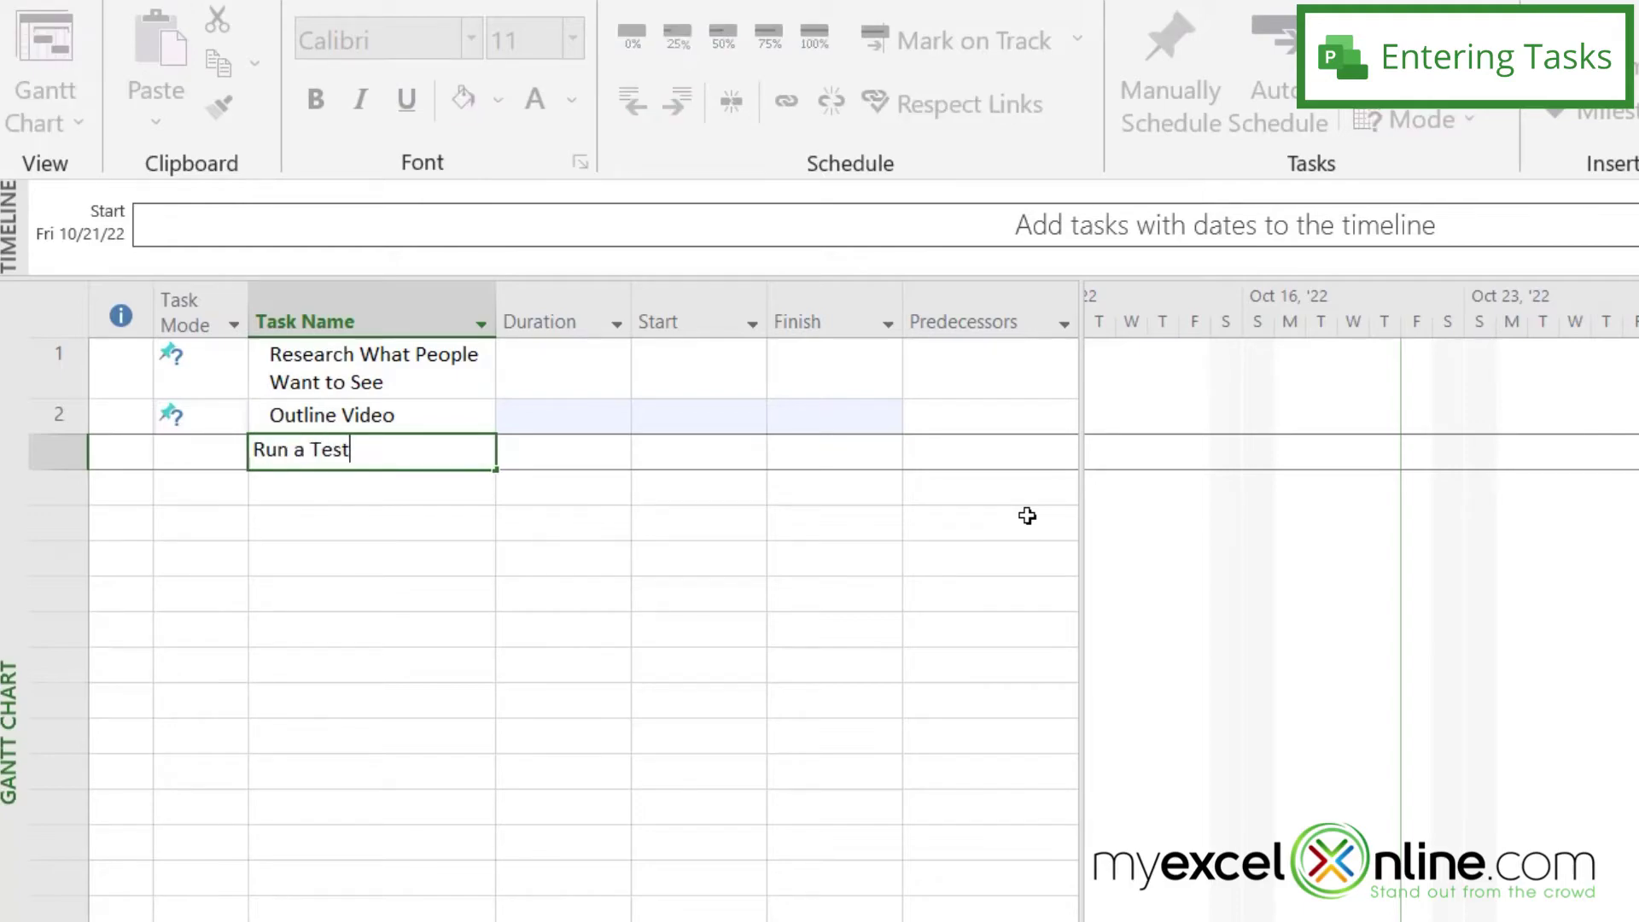
text( for Feasibility)
key(Return)
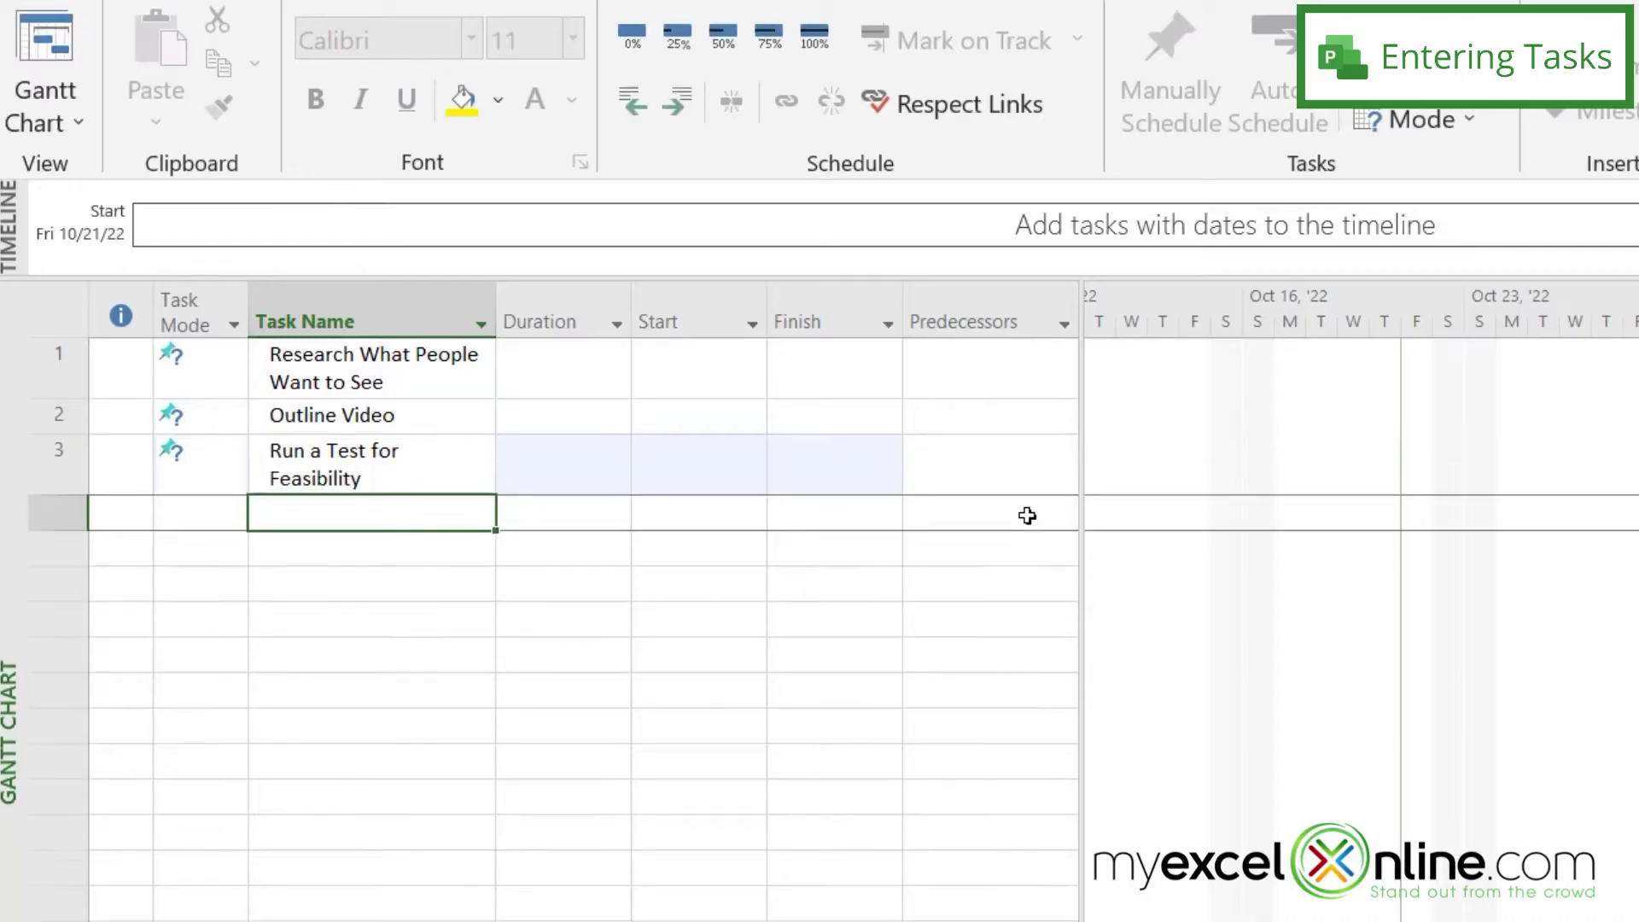
- Add tasks 'Record the Video', 'Edit the Video' and 'Post the Video'
text(Record)
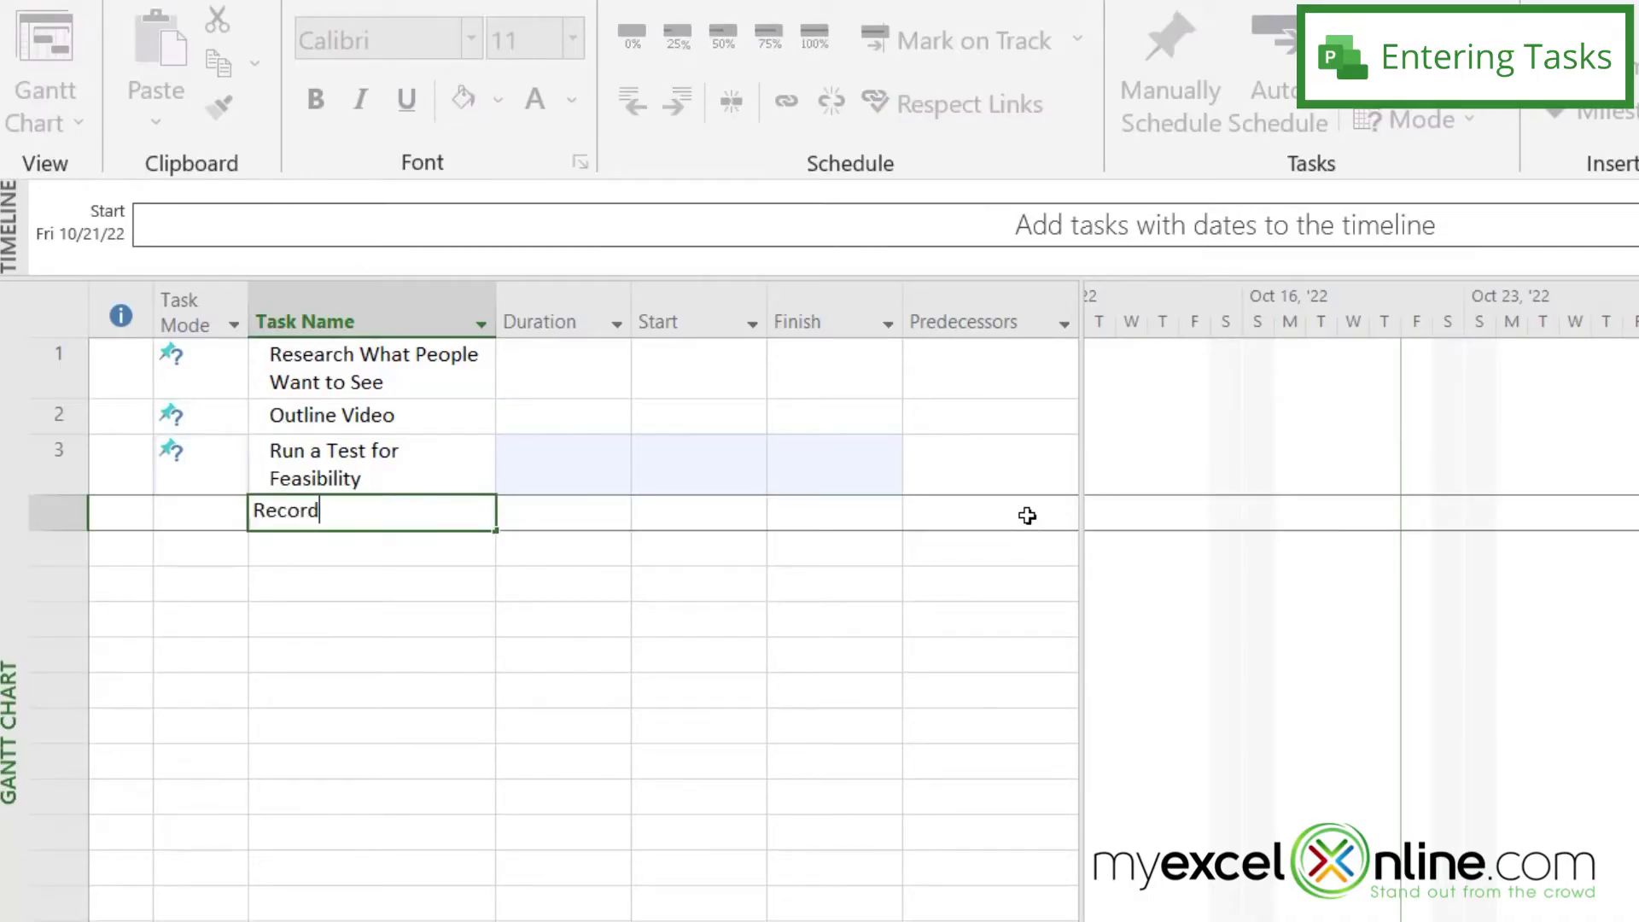
text( the Video)
key(Return)
text(Edit )
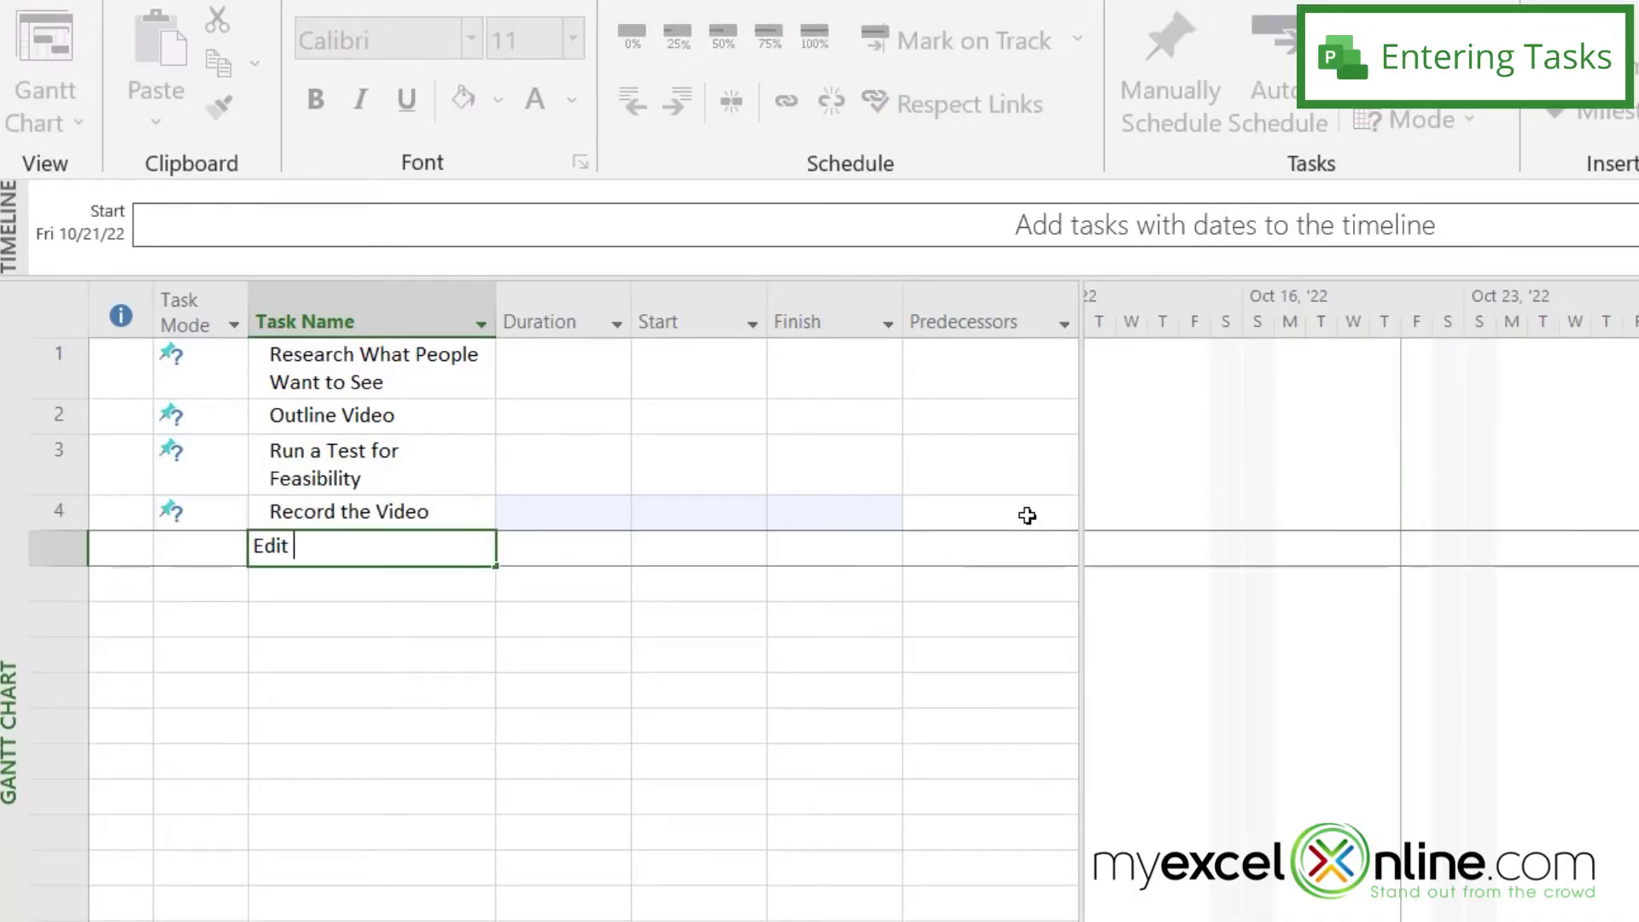
text(the Video)
key(Return)
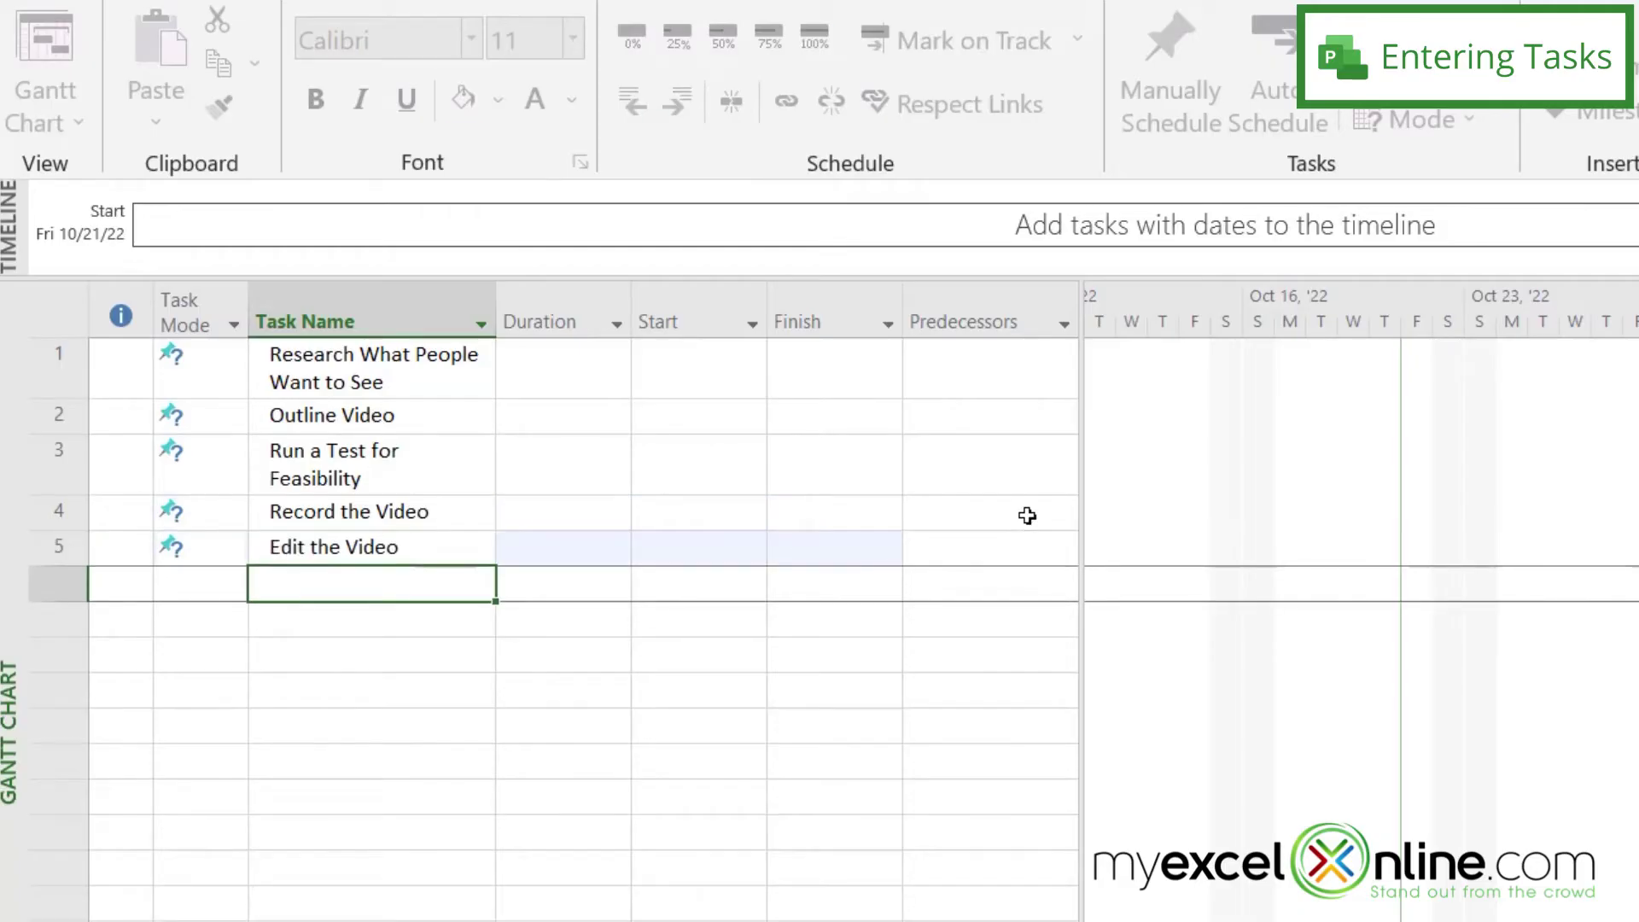
text(Post the Vide)
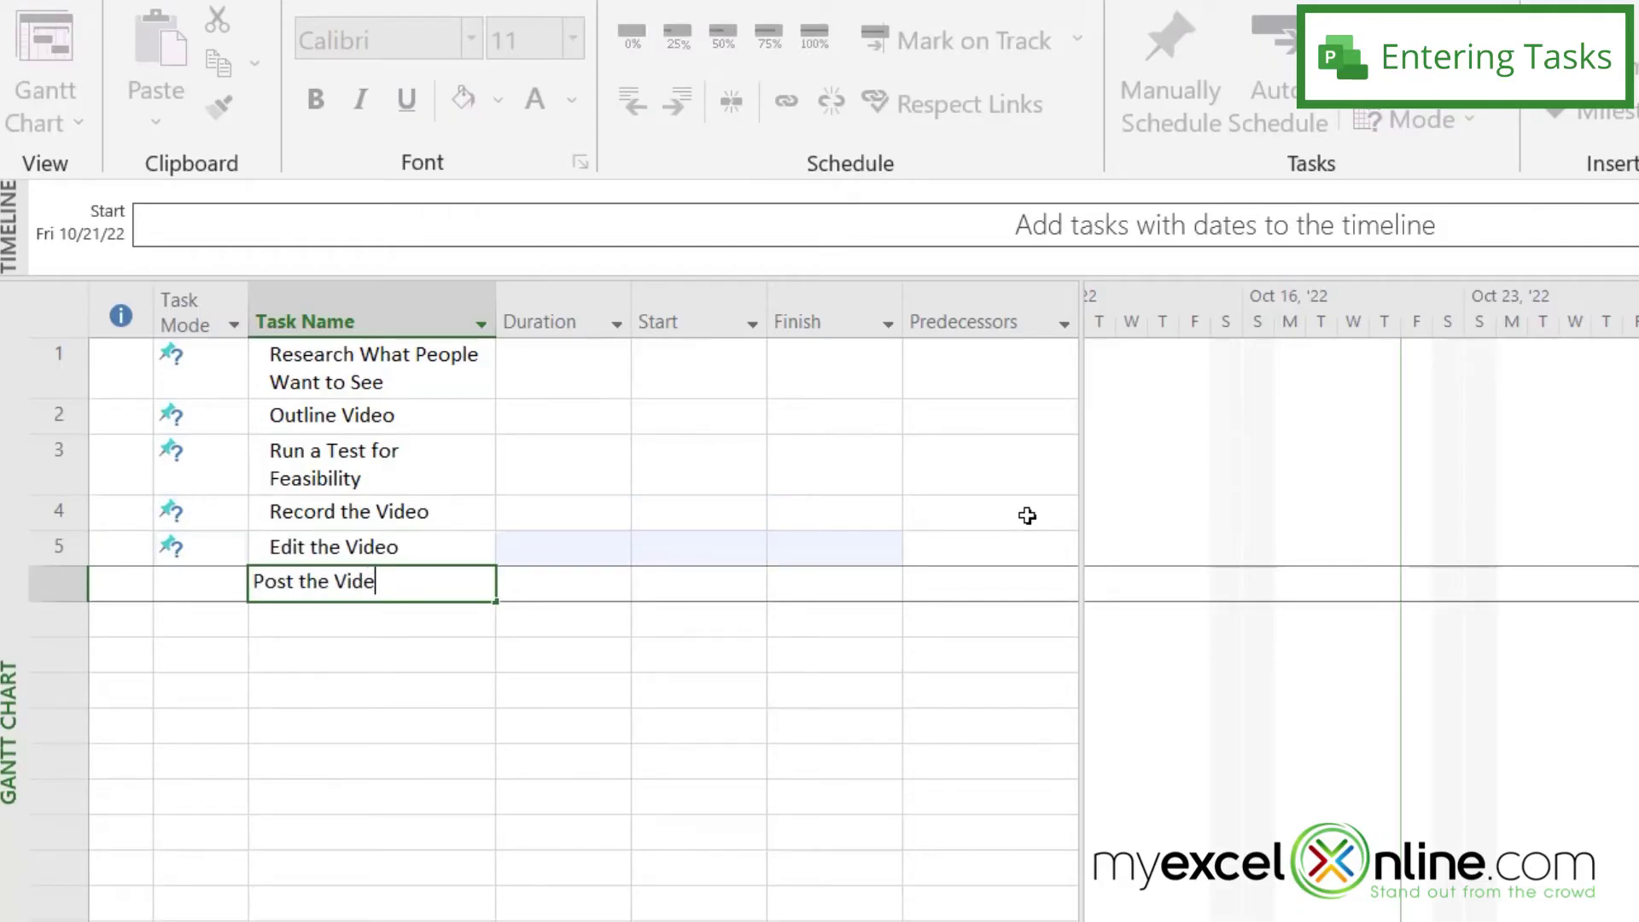
text(o)
key(Return)
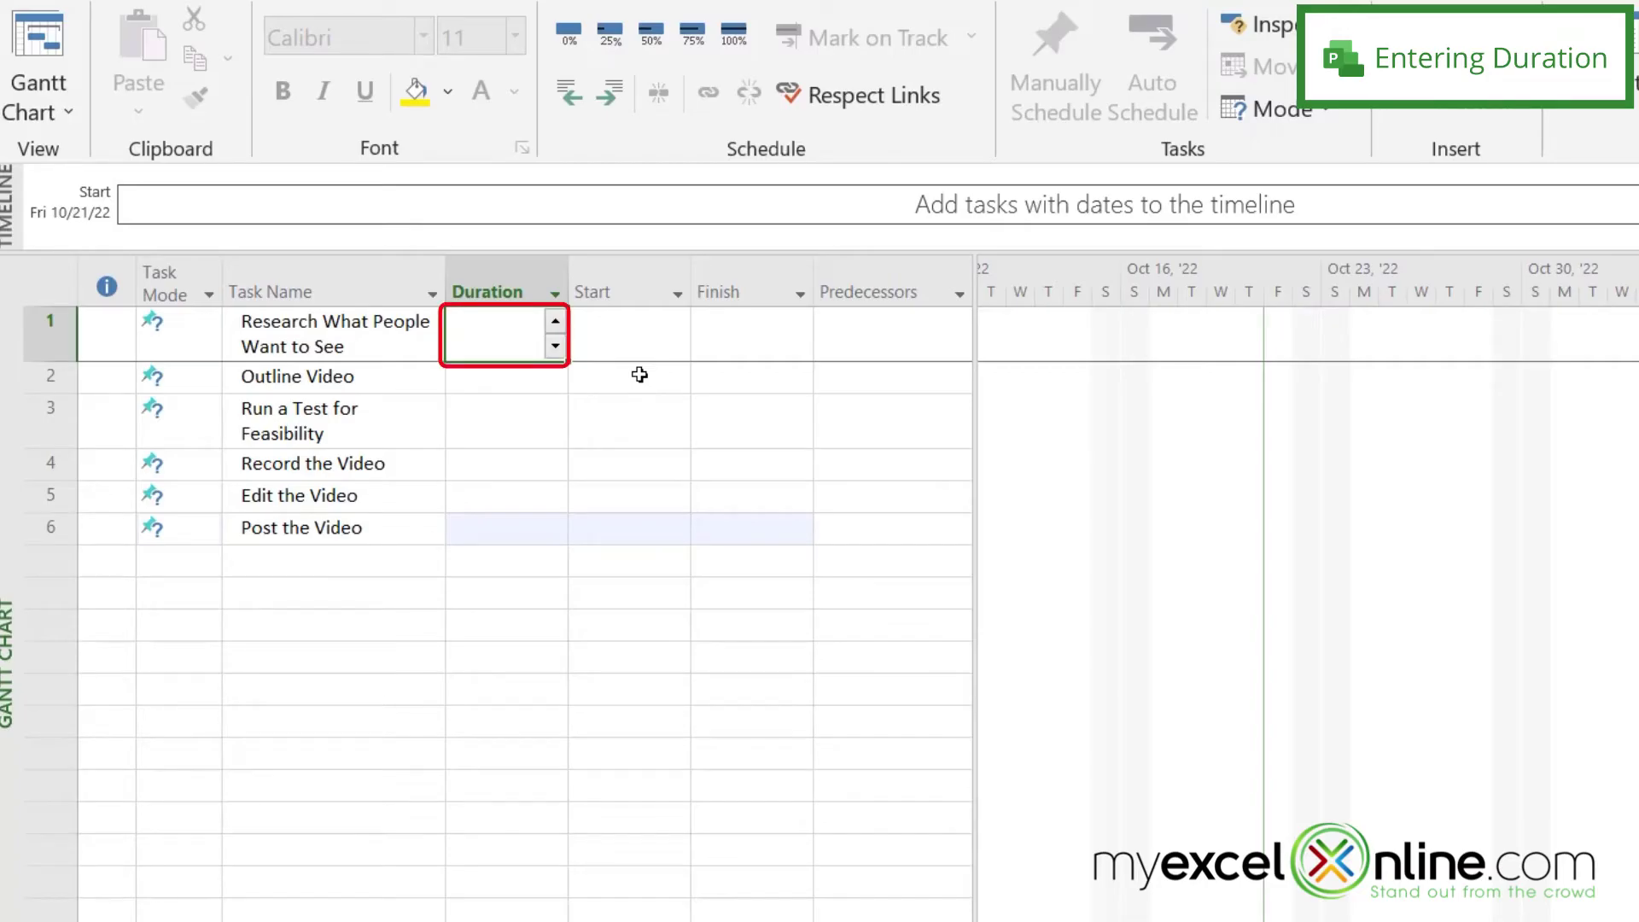
- Give the first four tasks 0.5 hr durations and Edit the Video 1.5 hrs
text(.5 h)
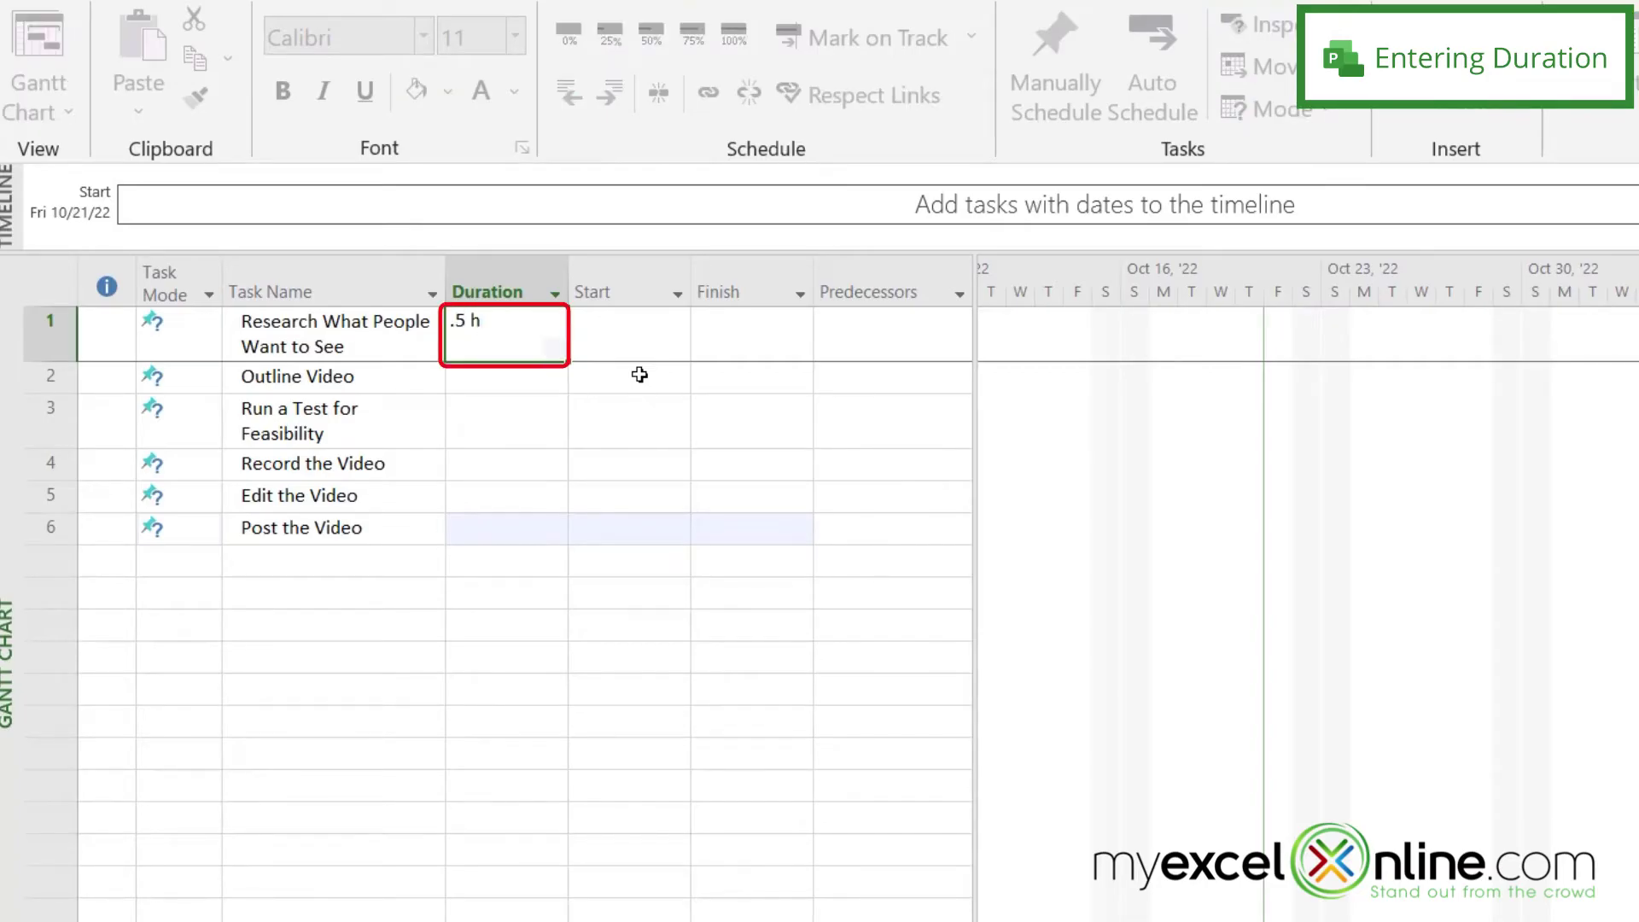
key(Return)
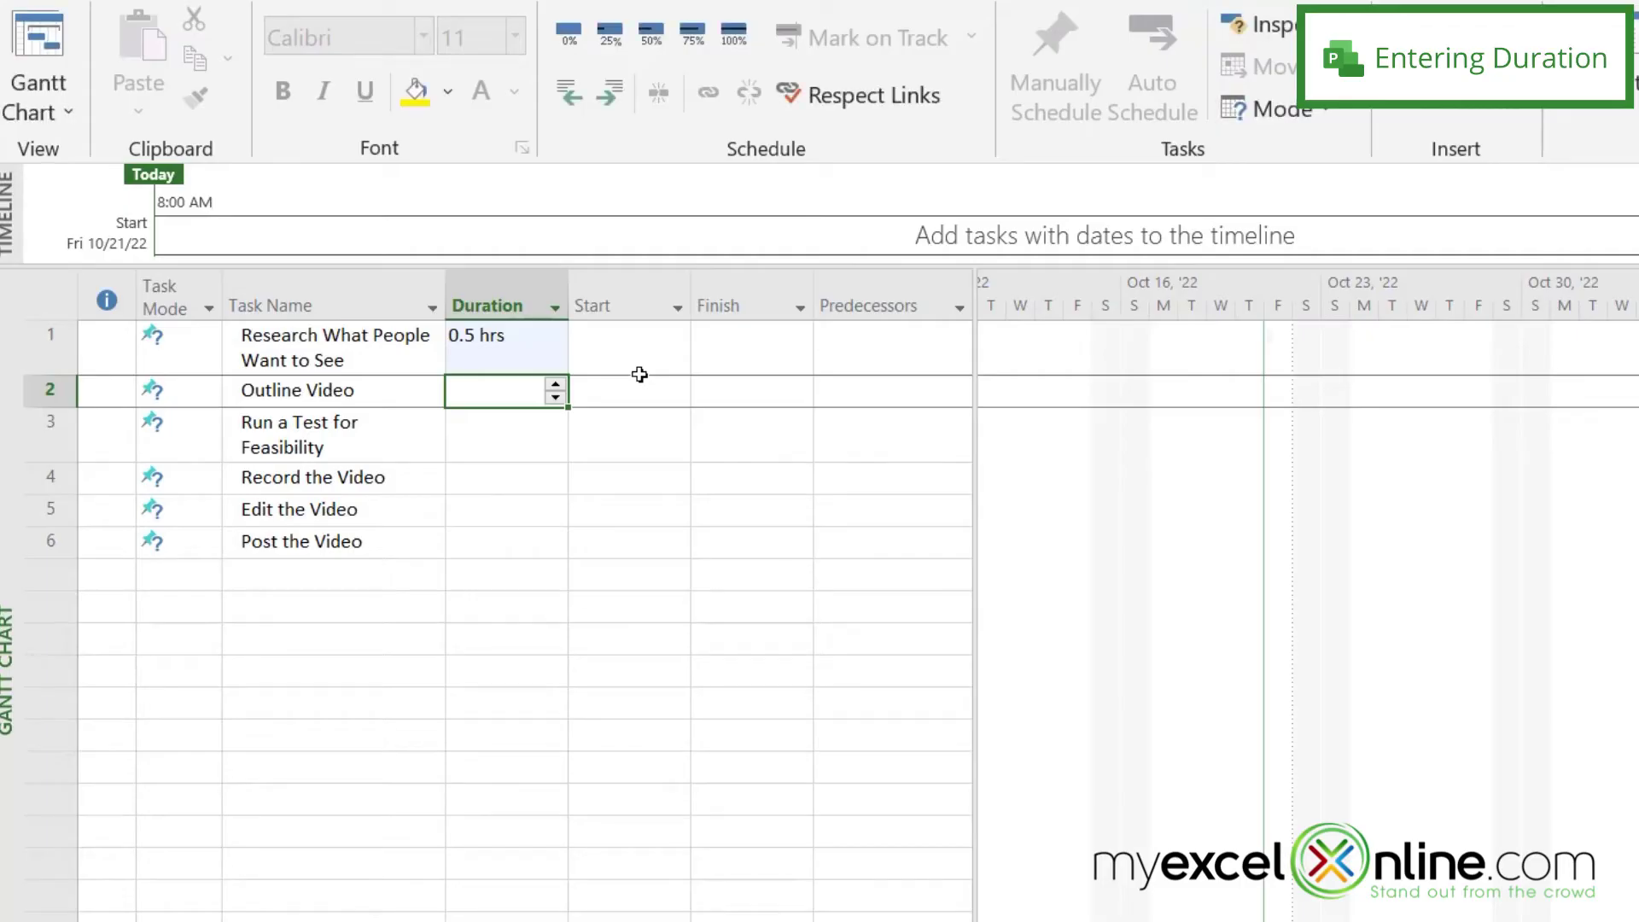
text(.5 h)
key(Return)
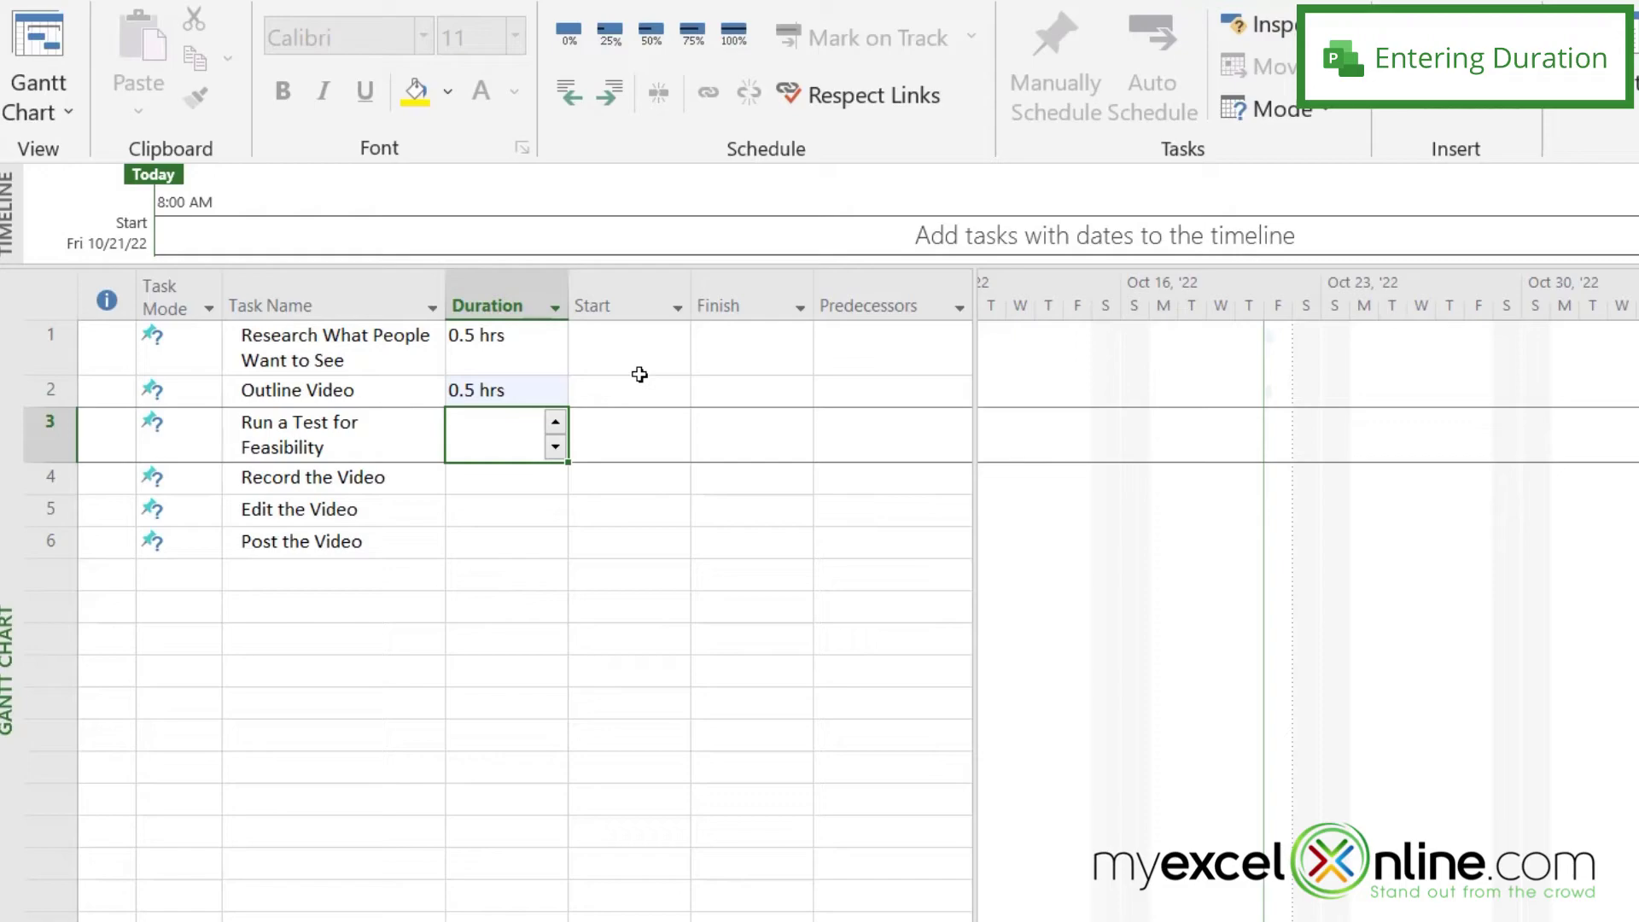
text(.5 h)
key(Return)
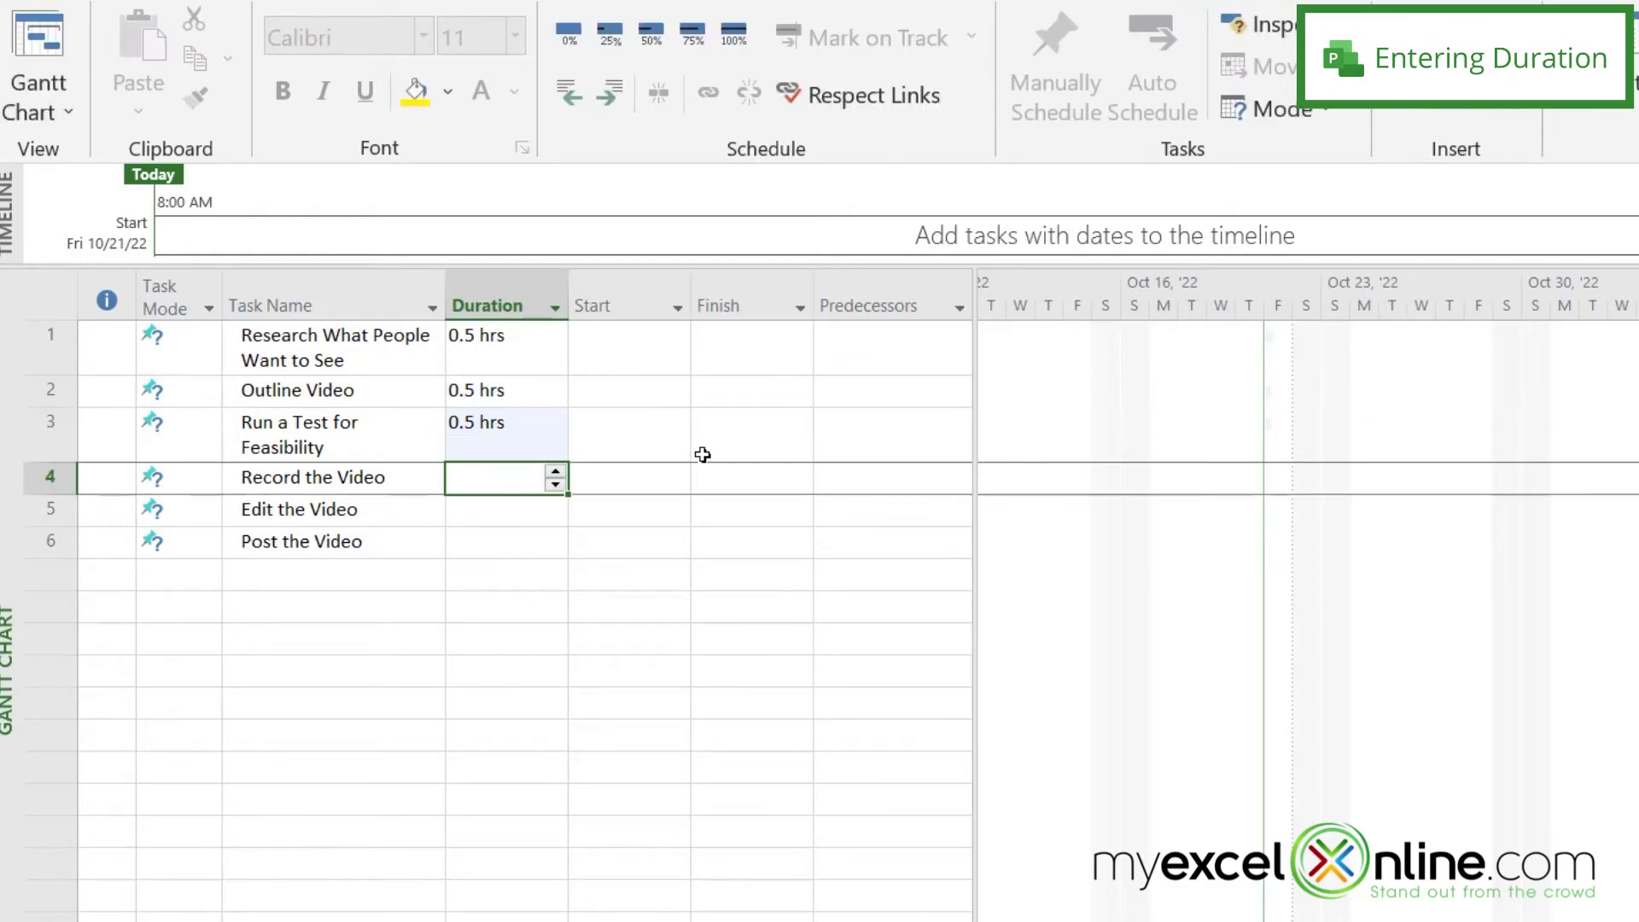
text(0.5 hrs)
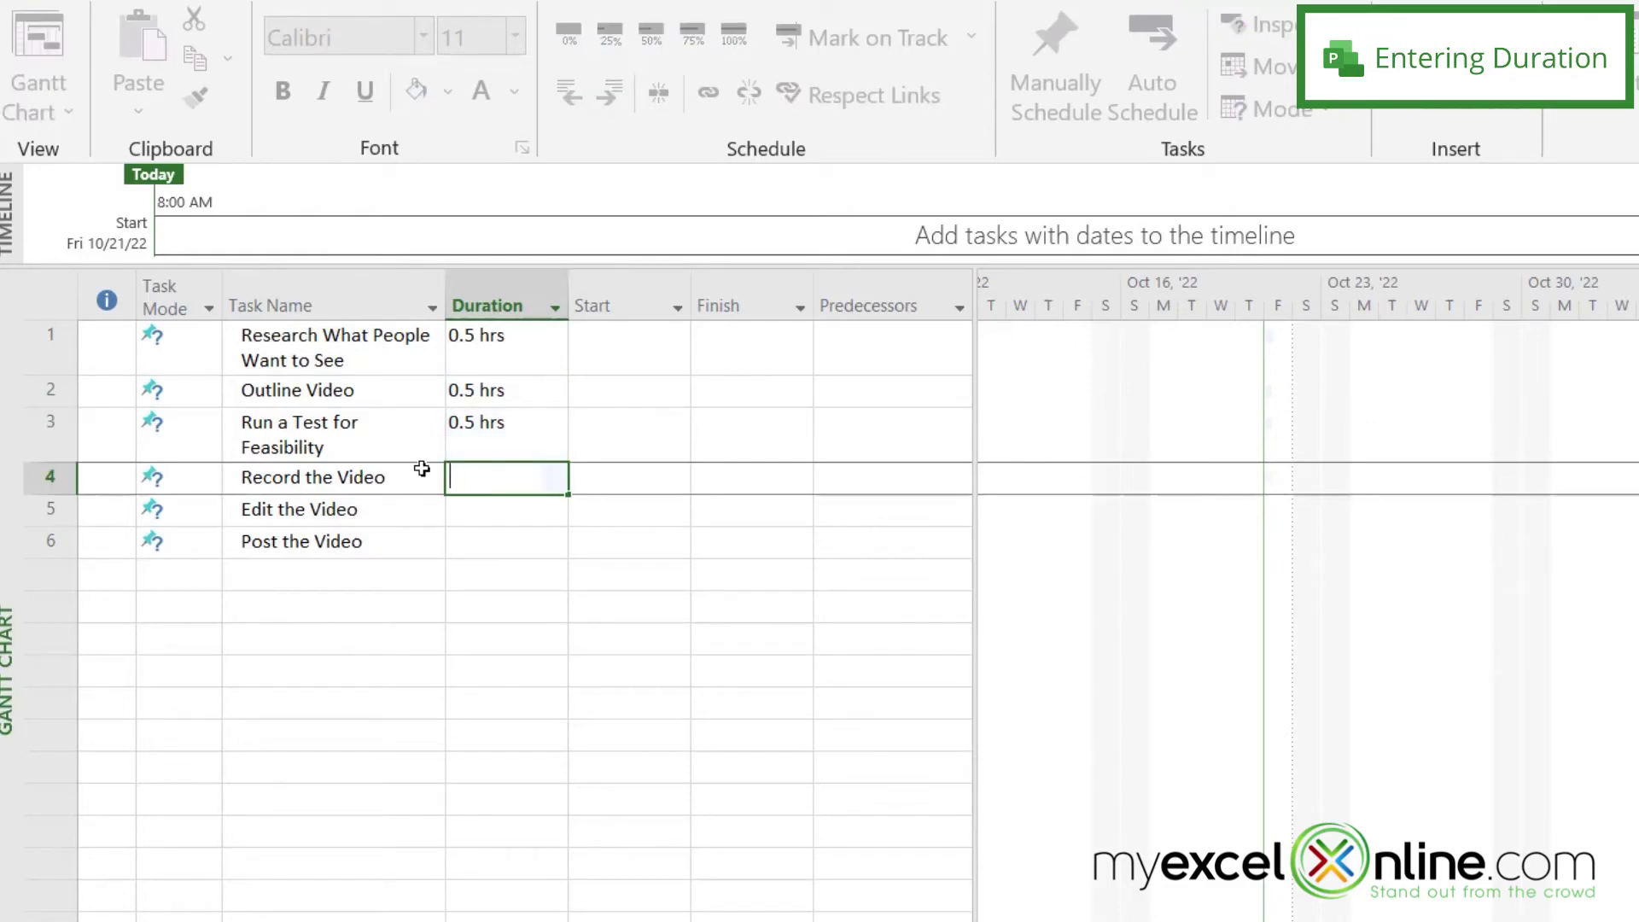
key(Return)
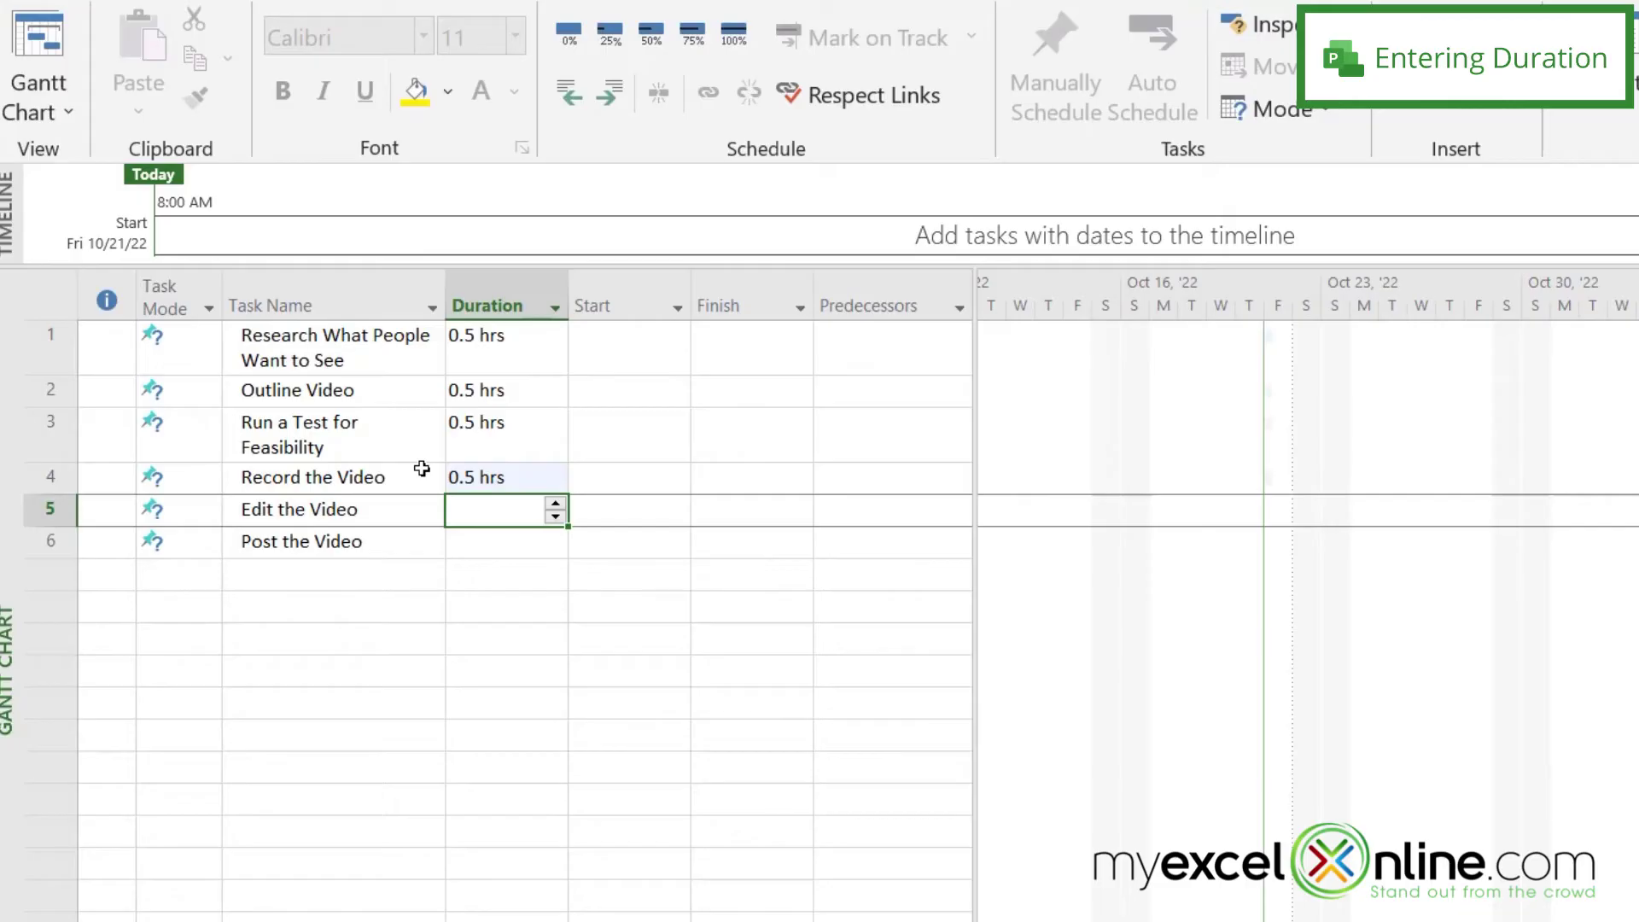
text(1.5)
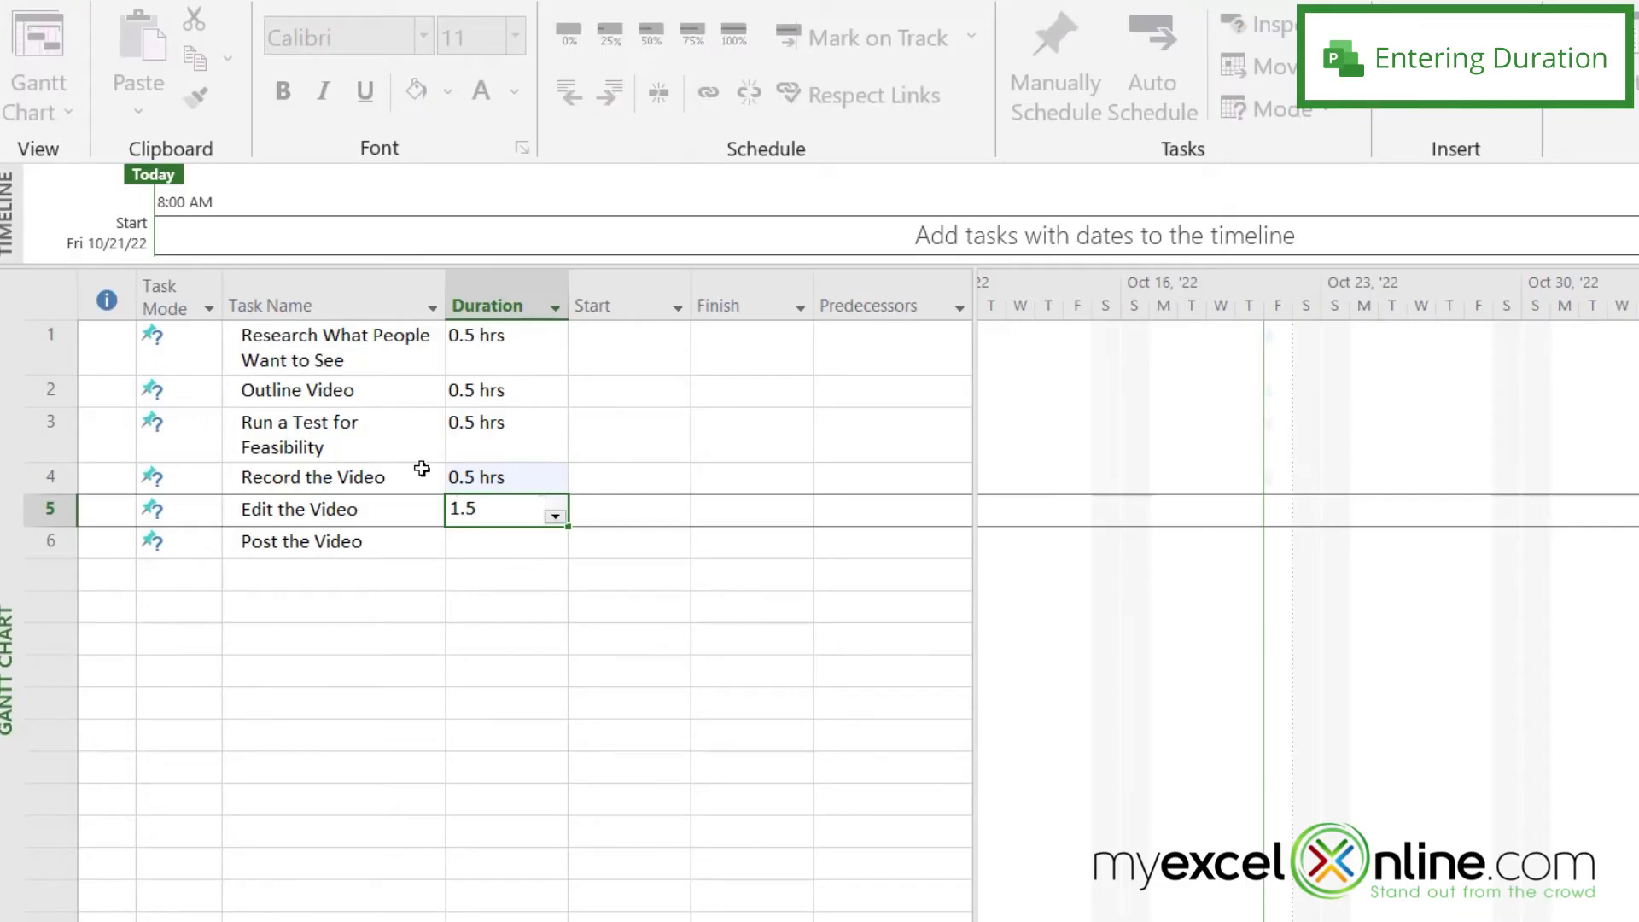
text( h)
key(Return)
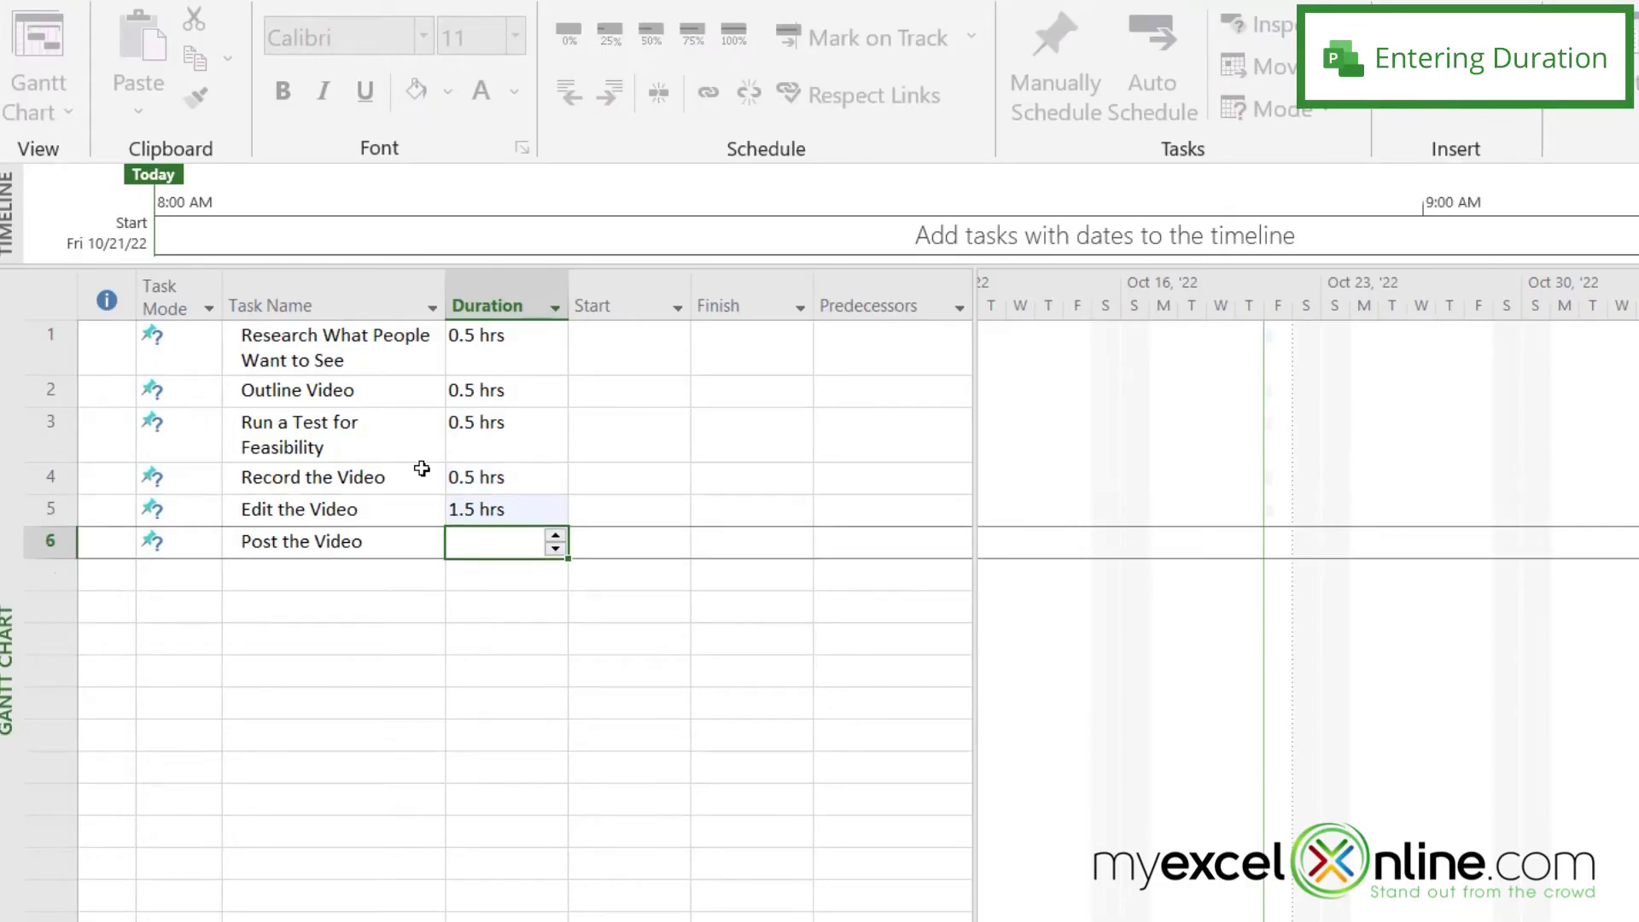
text(.5 hrs)
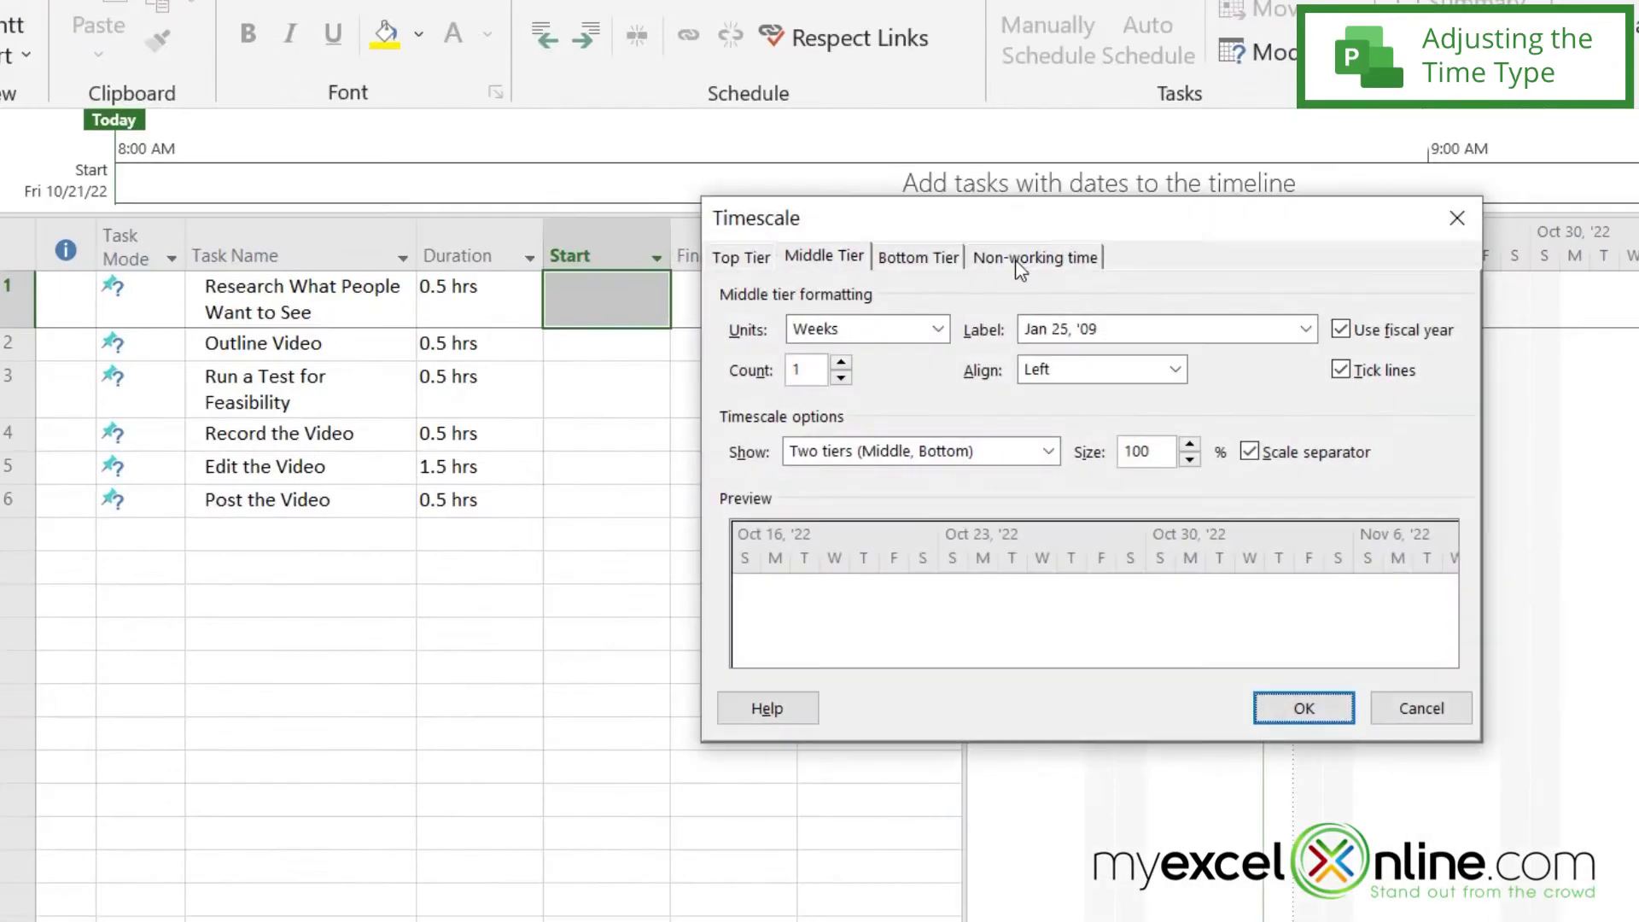
- Set the timescale's bottom tier units to Hours
click(918, 256)
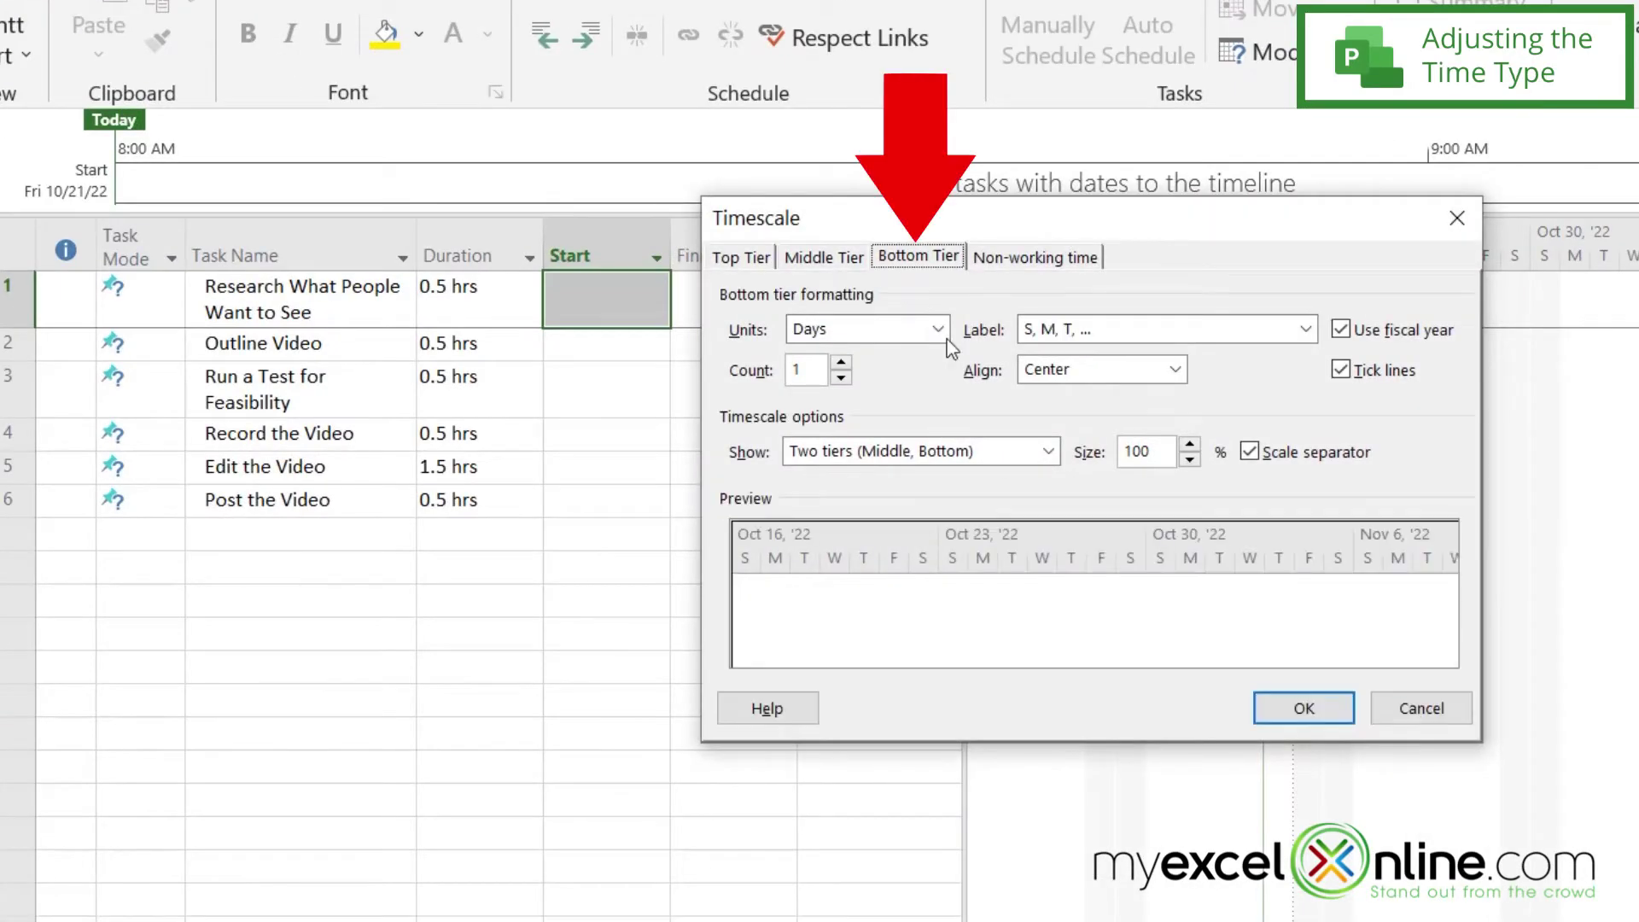
click(938, 329)
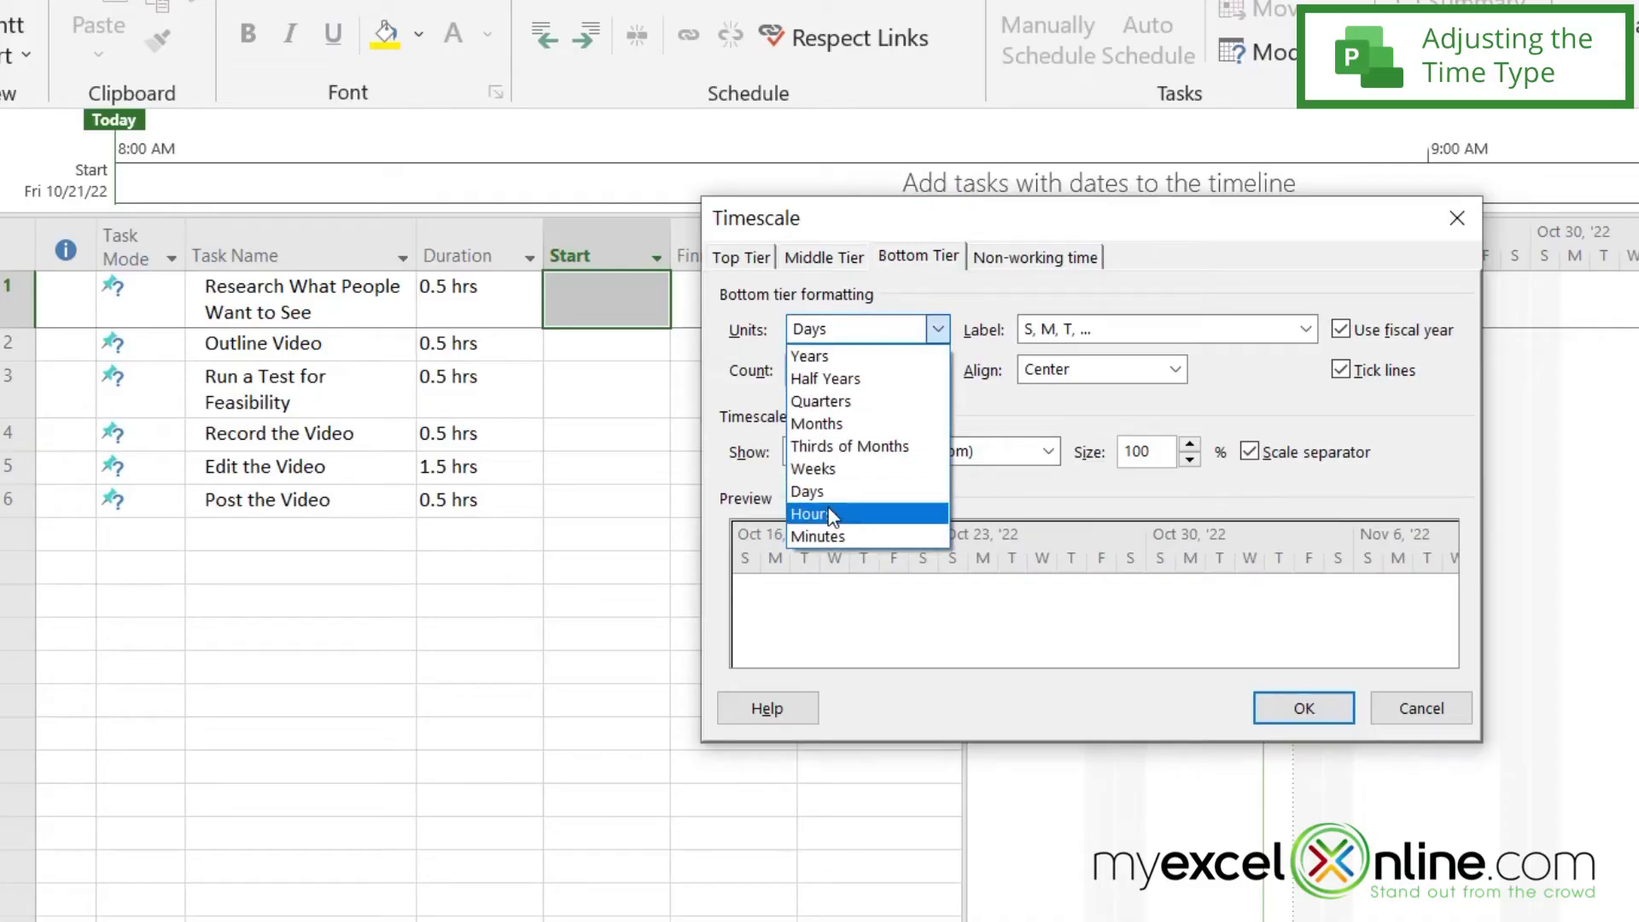
click(830, 511)
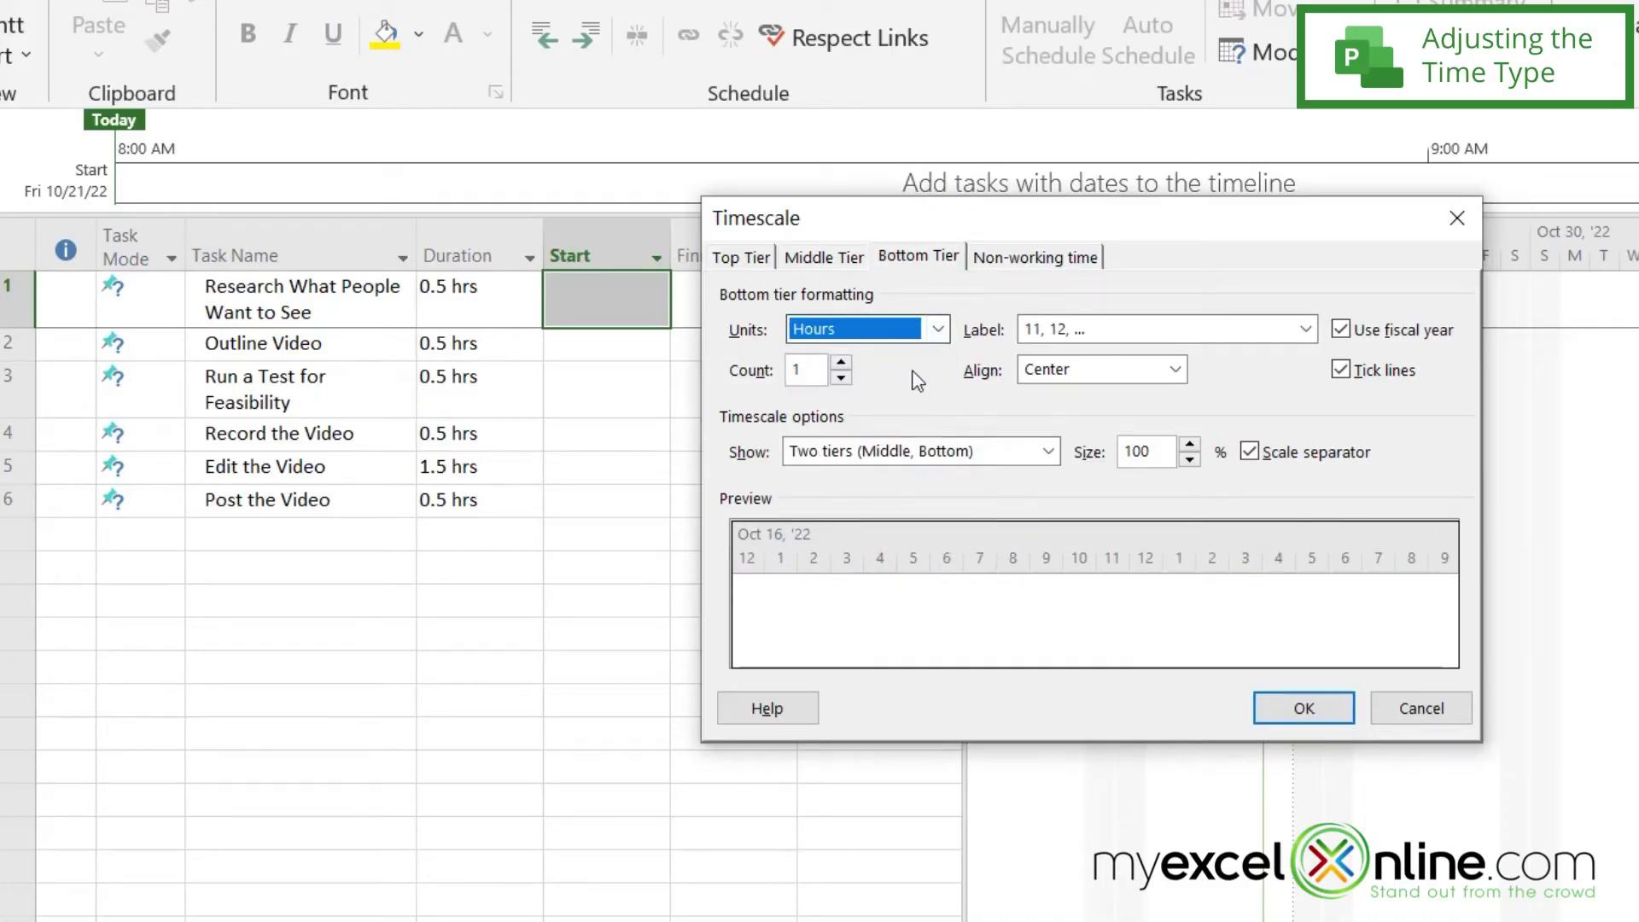
click(1301, 708)
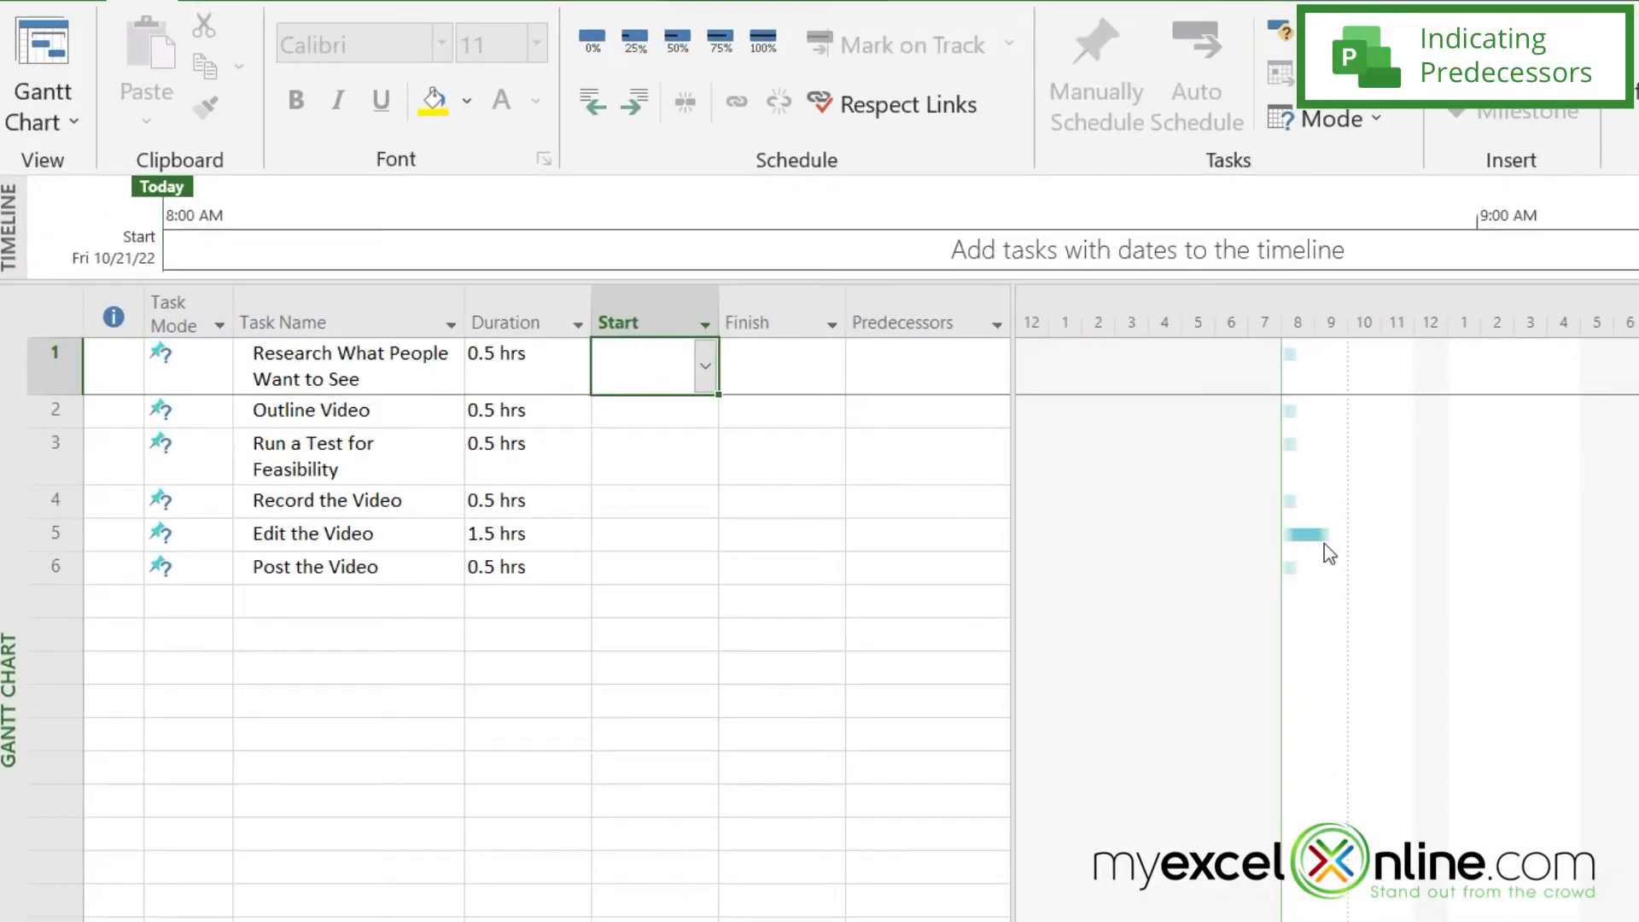
- Enter predecessors 1, 2, 3, 4, 5 for tasks 2 through 6
click(893, 412)
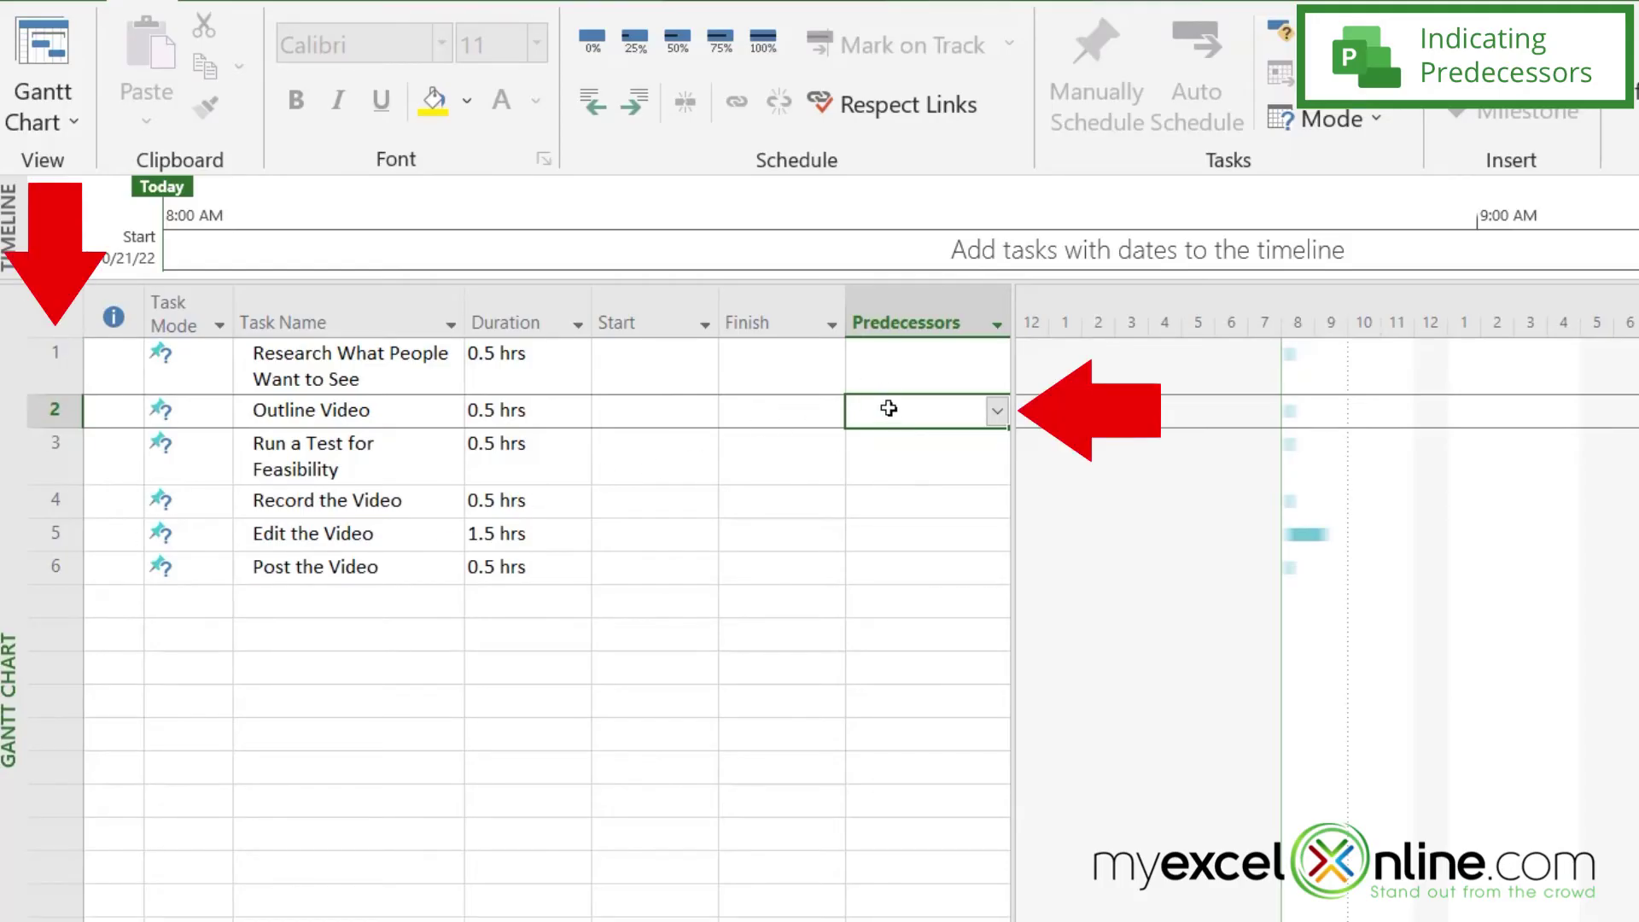
text(1)
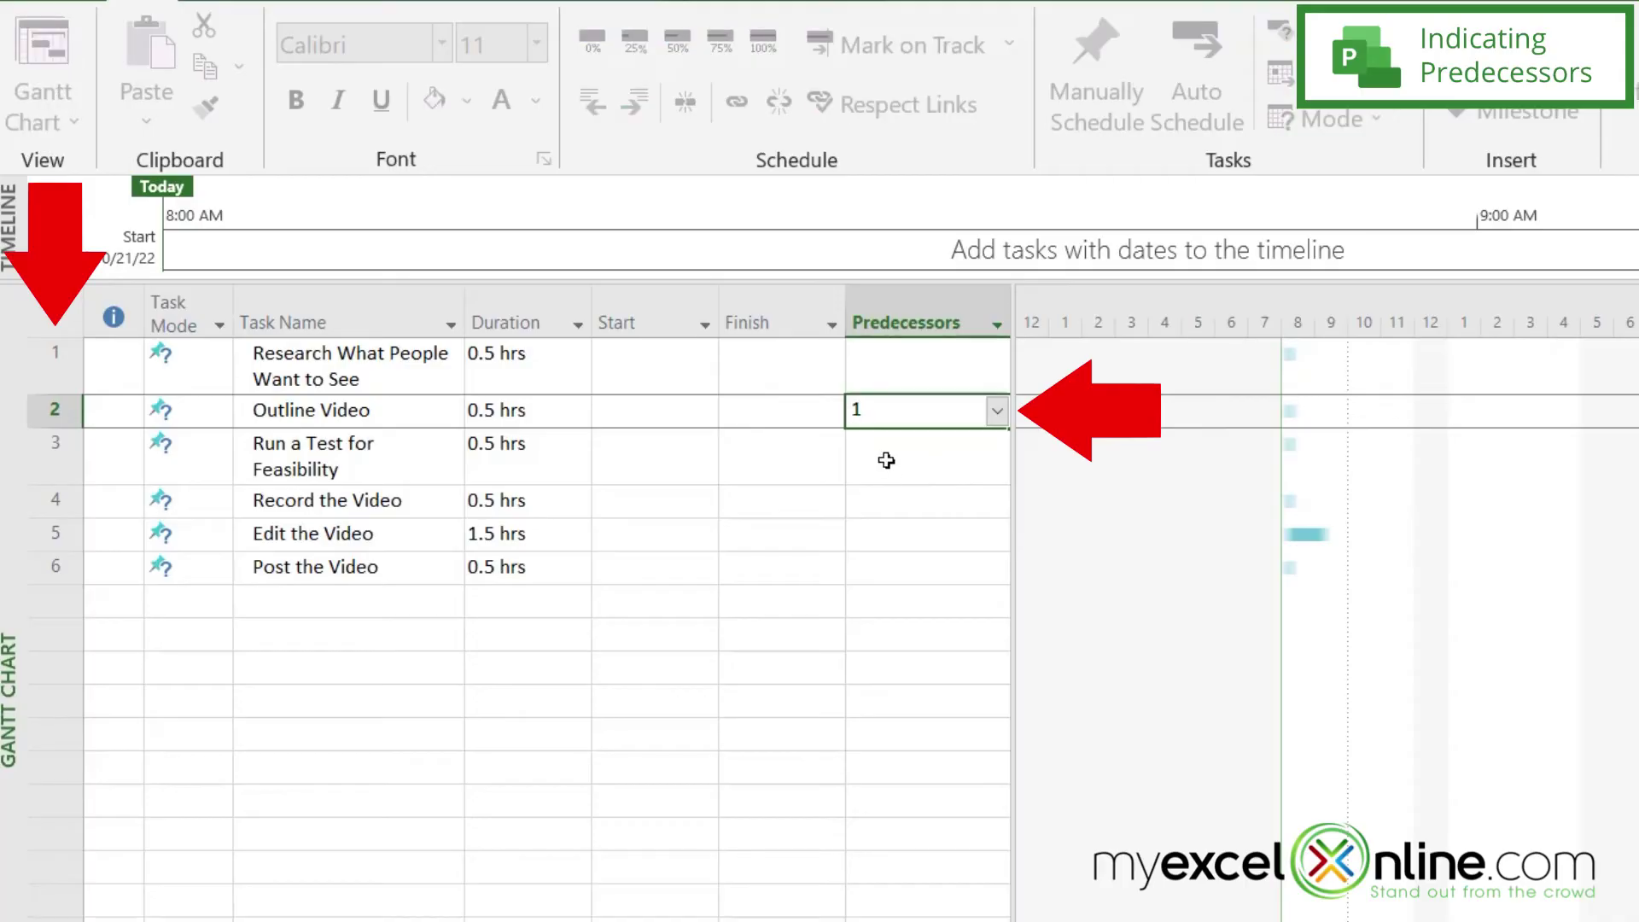
key(Return)
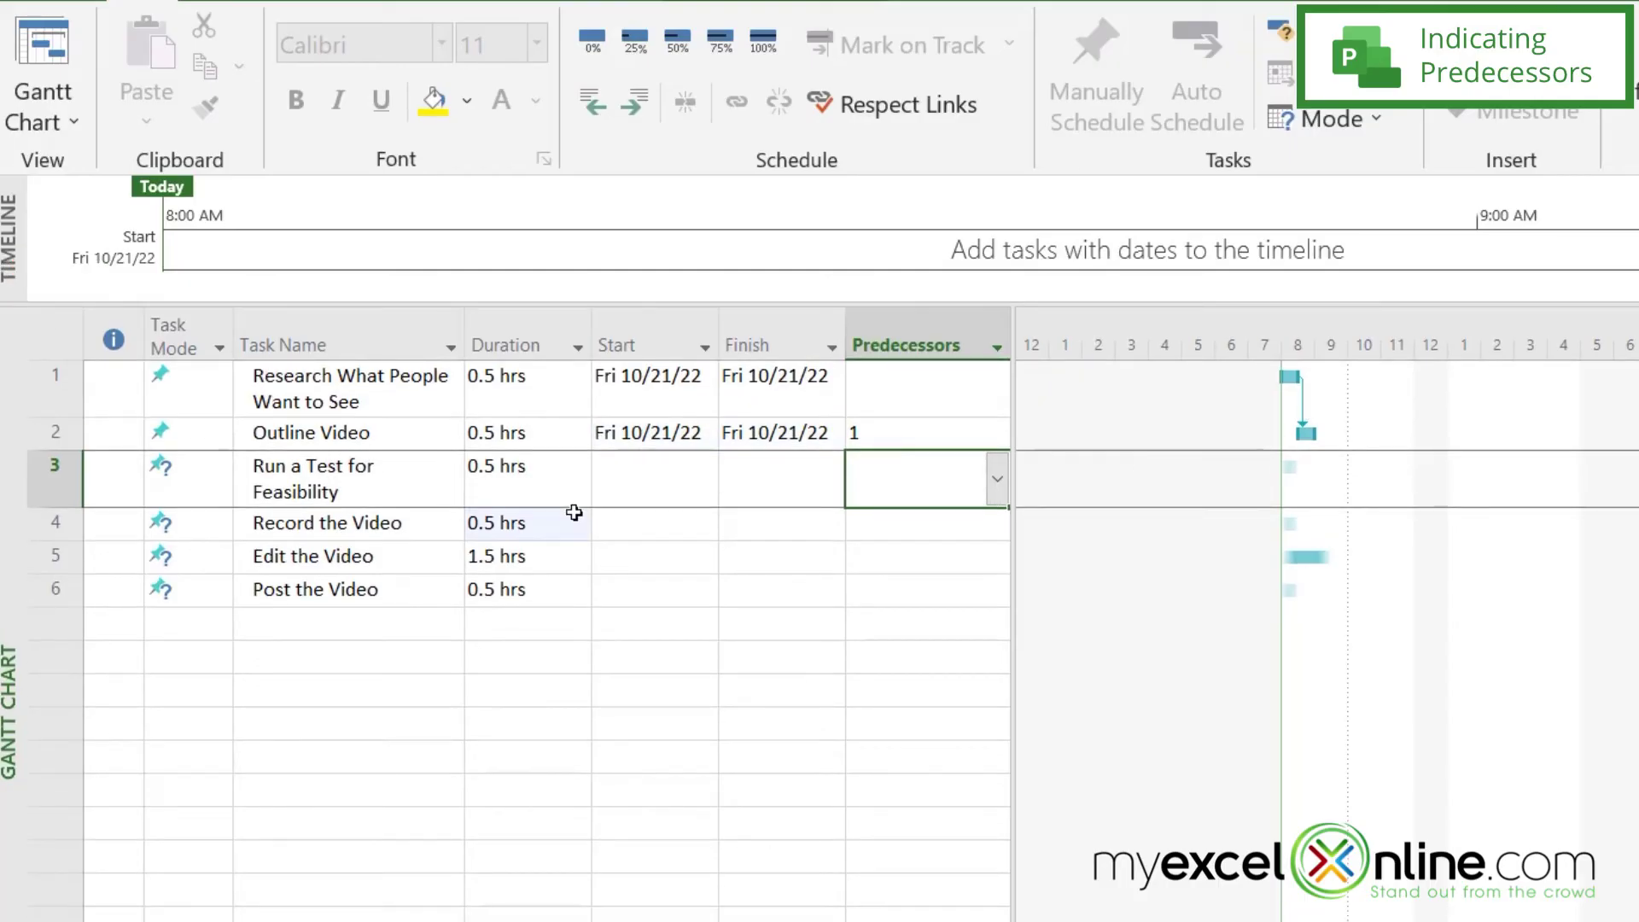
text(2)
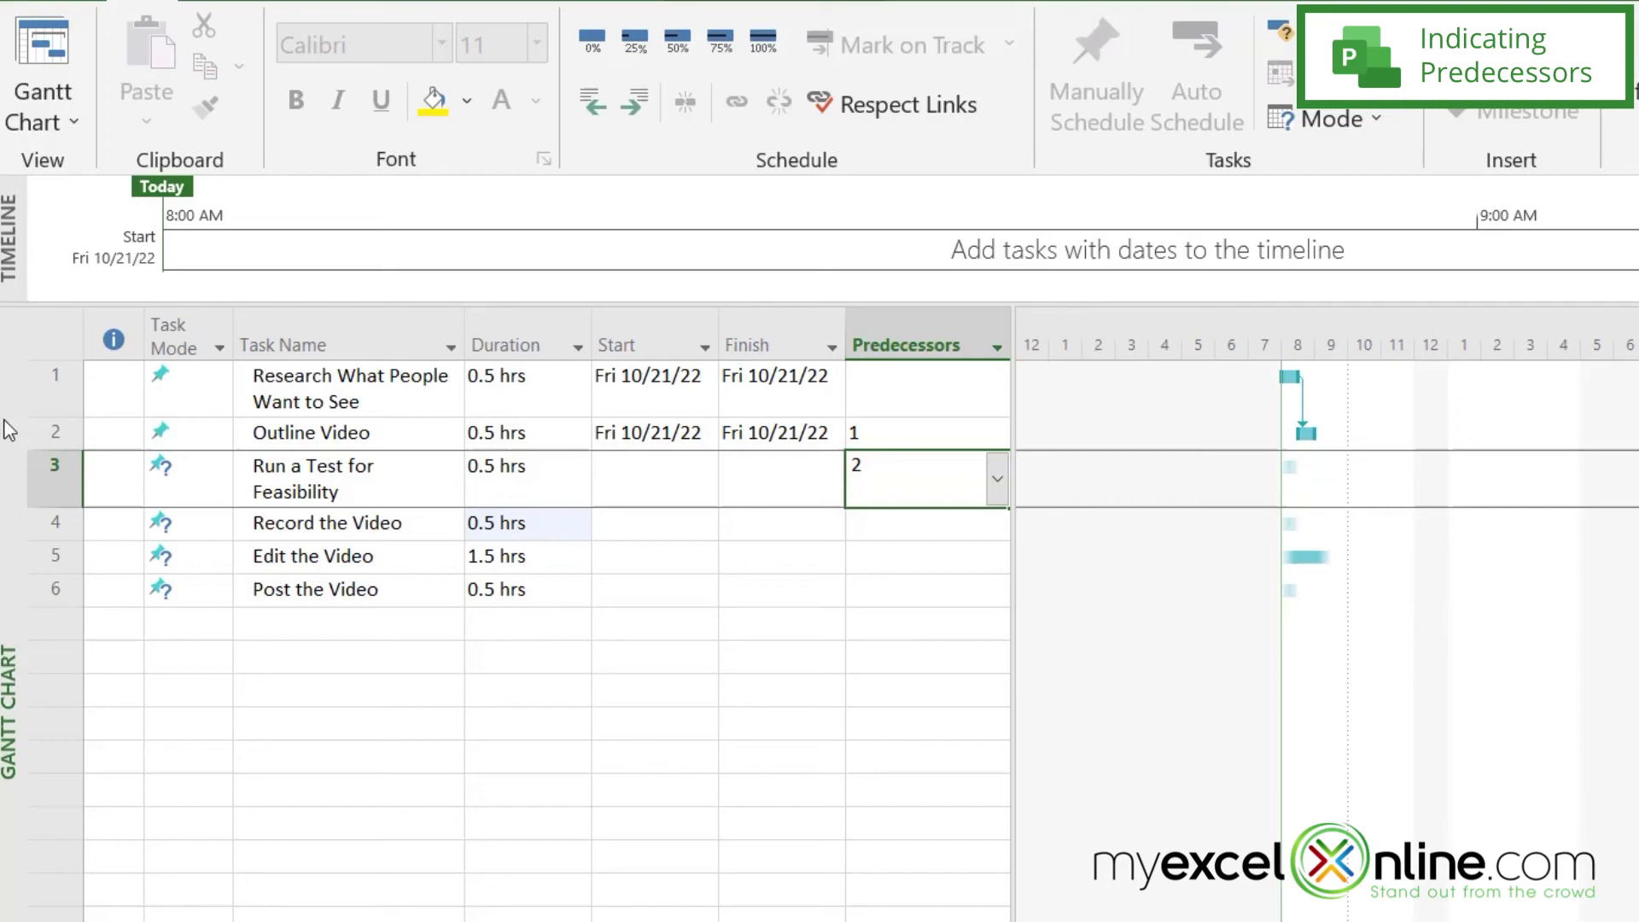
key(Return)
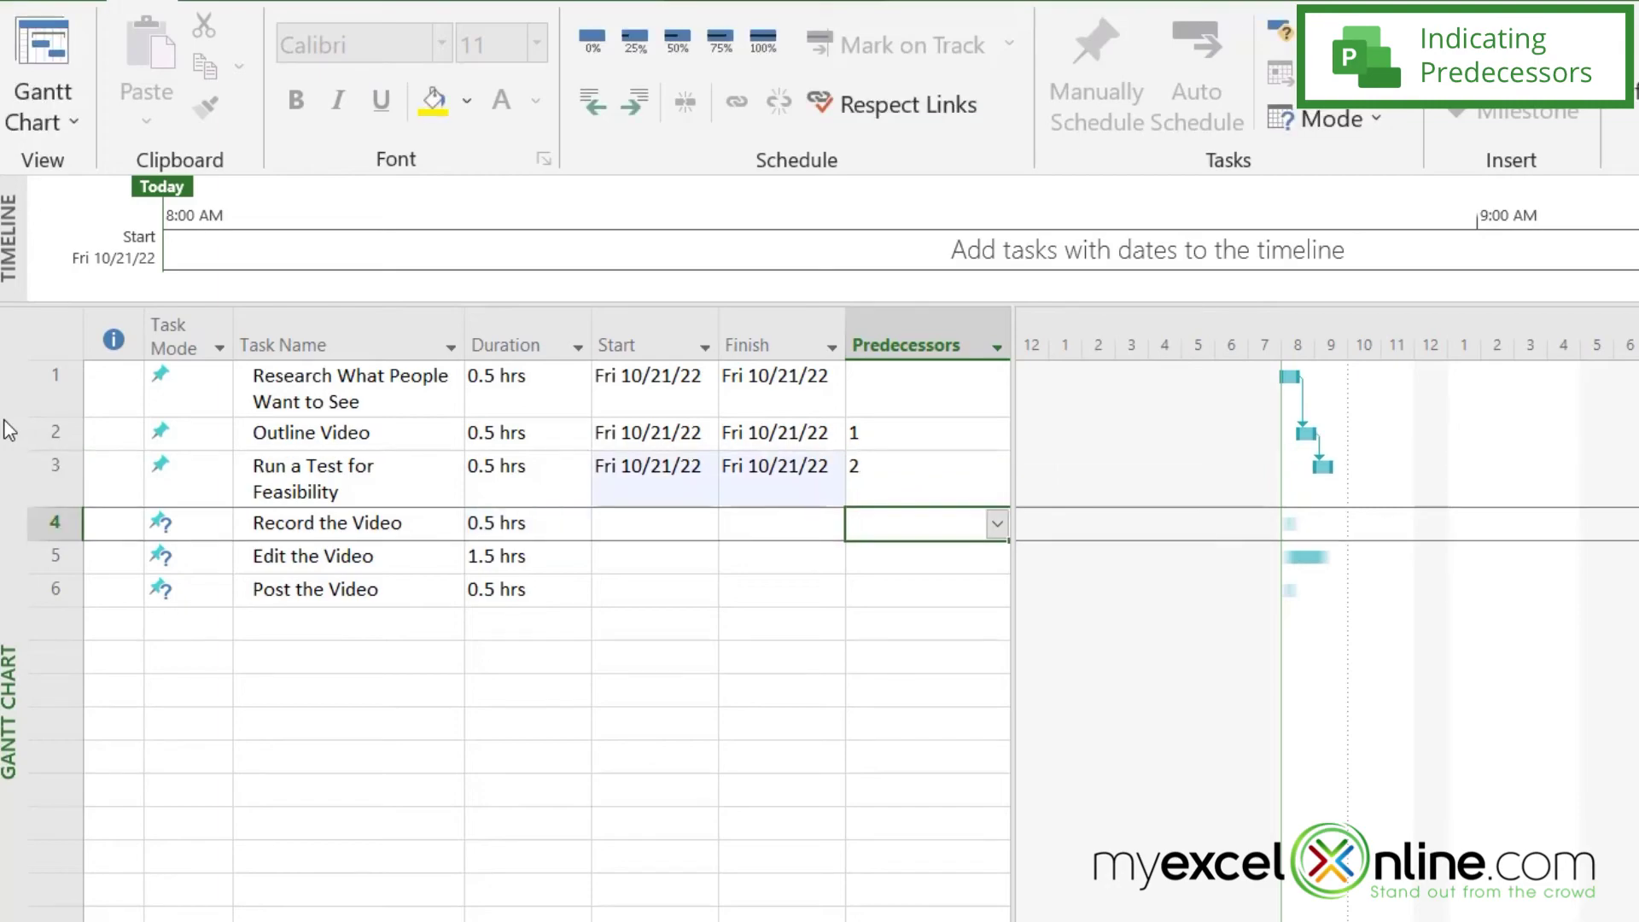
text(3)
key(Return)
text(4)
key(Return)
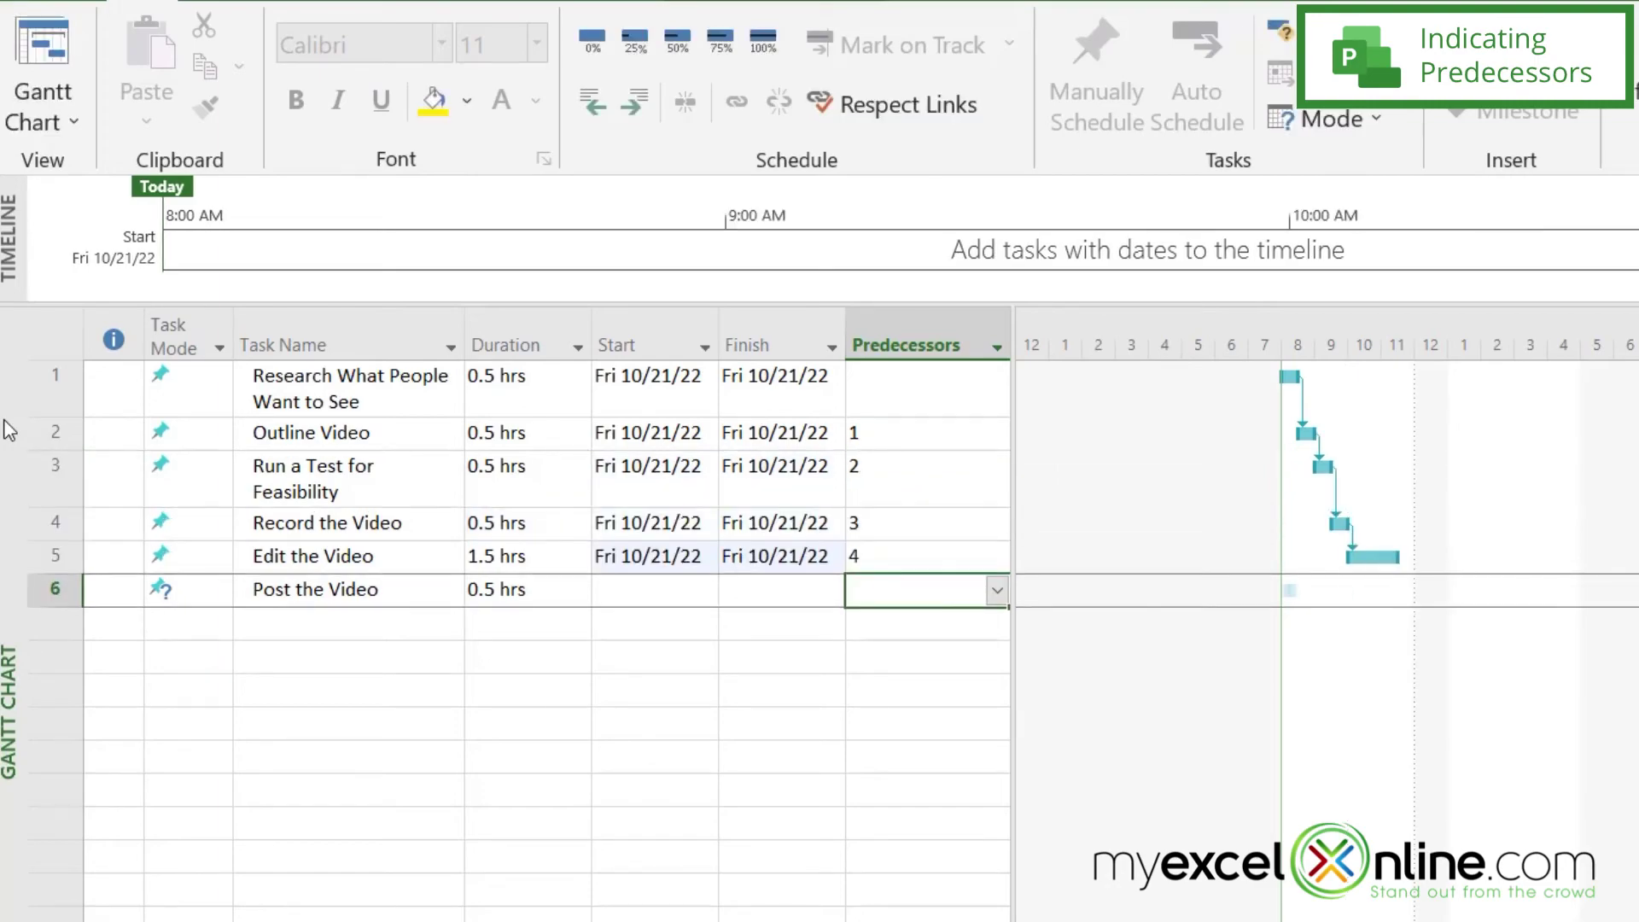
text(5)
key(Return)
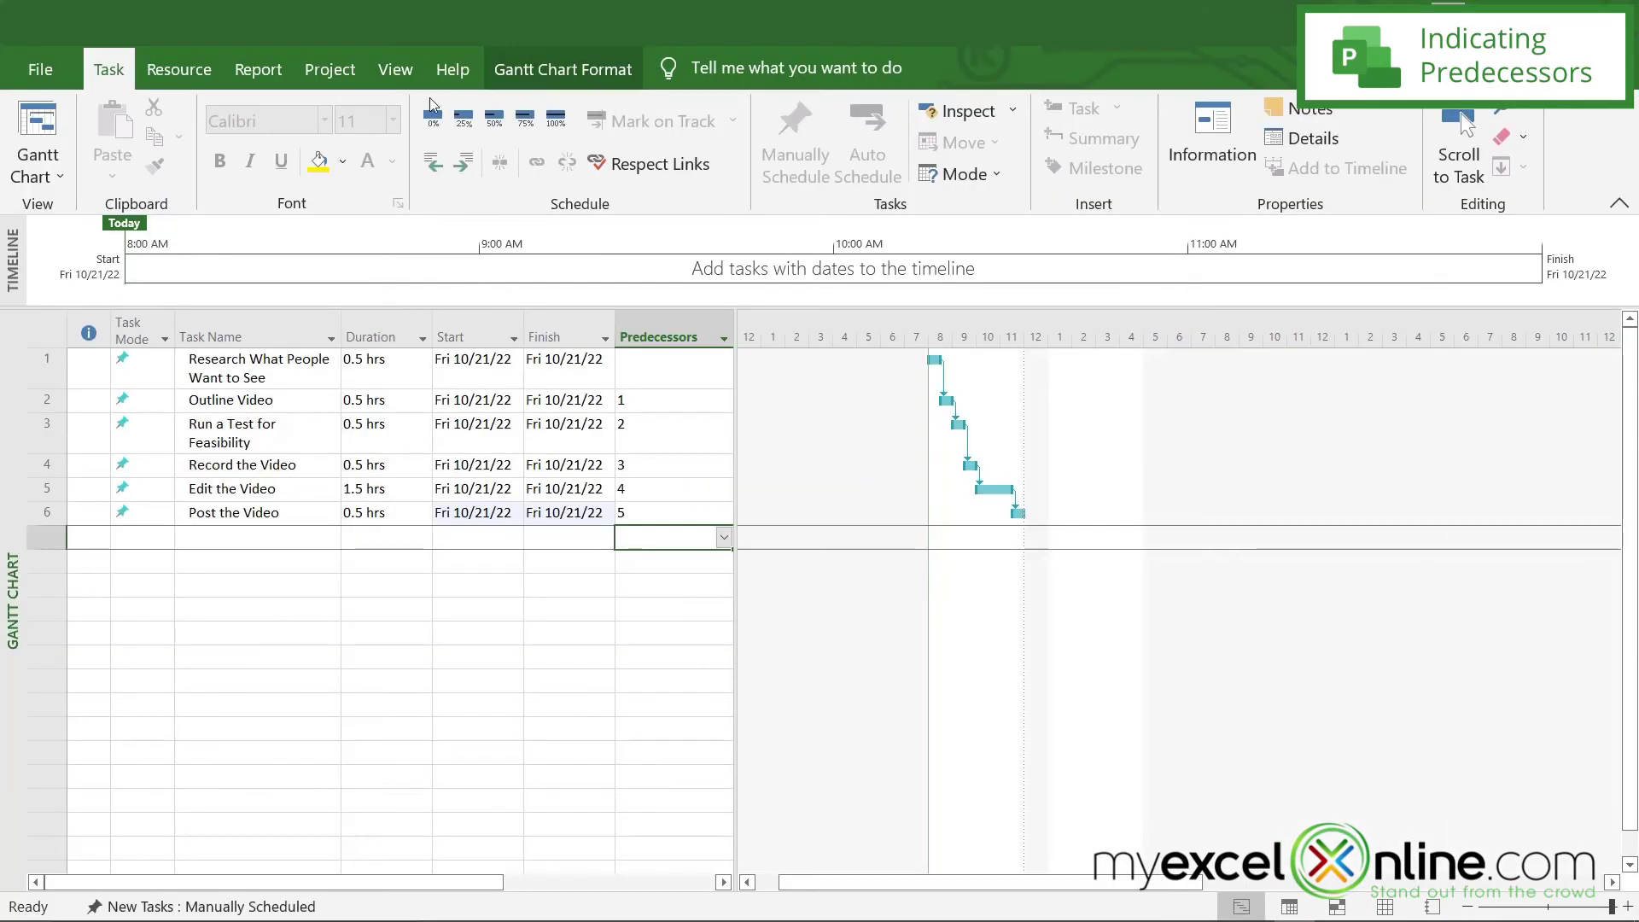
click(1004, 514)
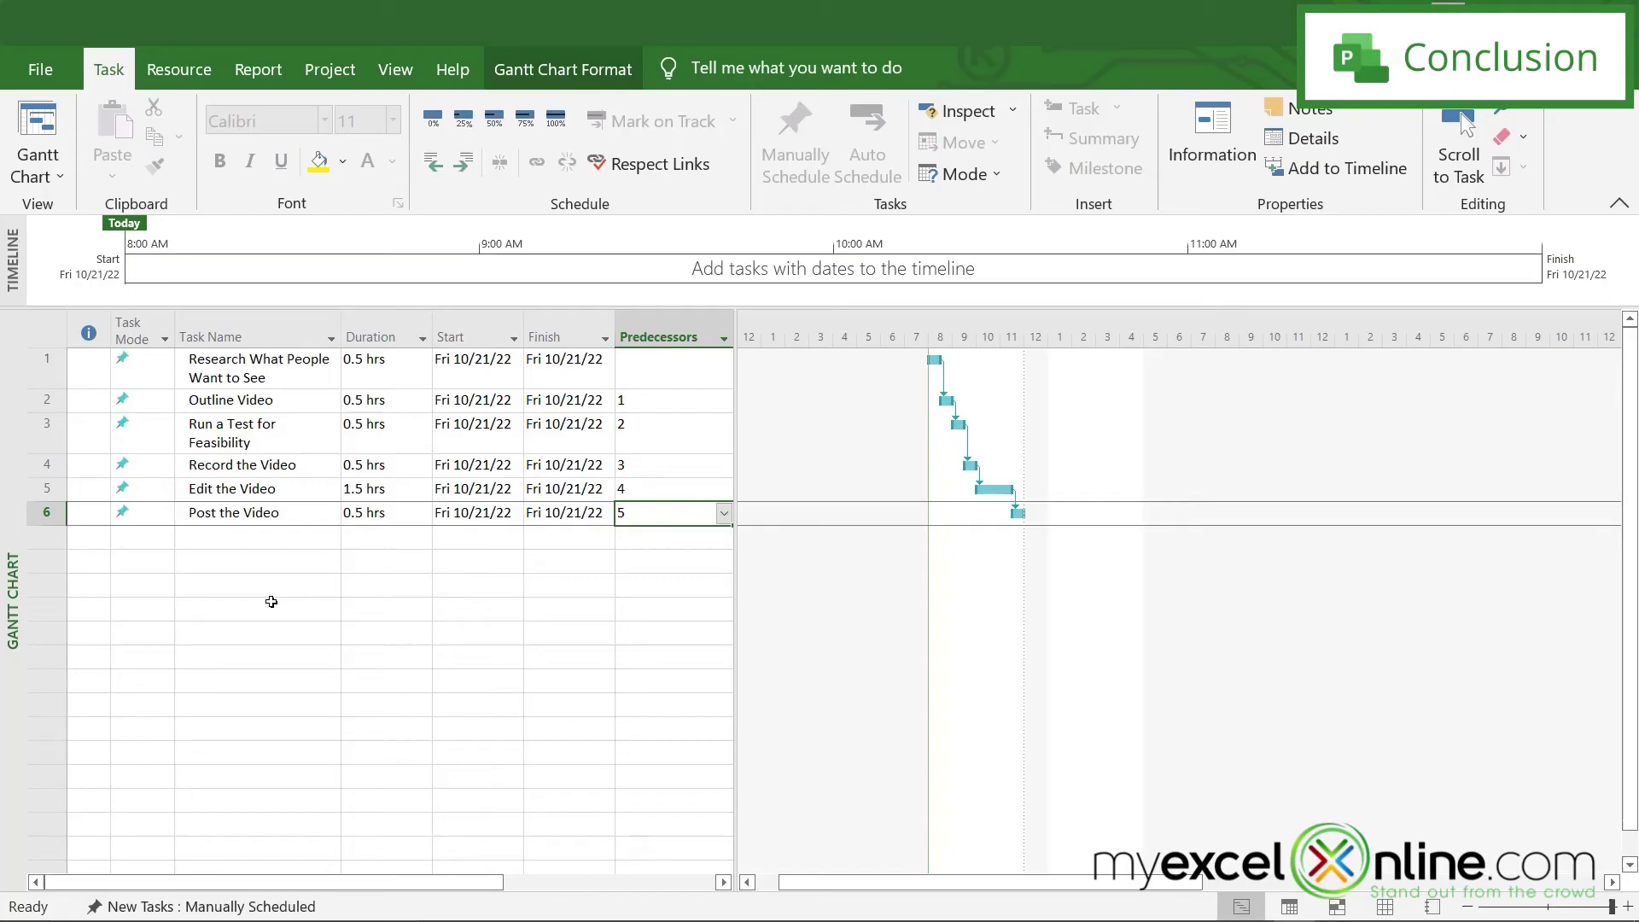
click(213, 538)
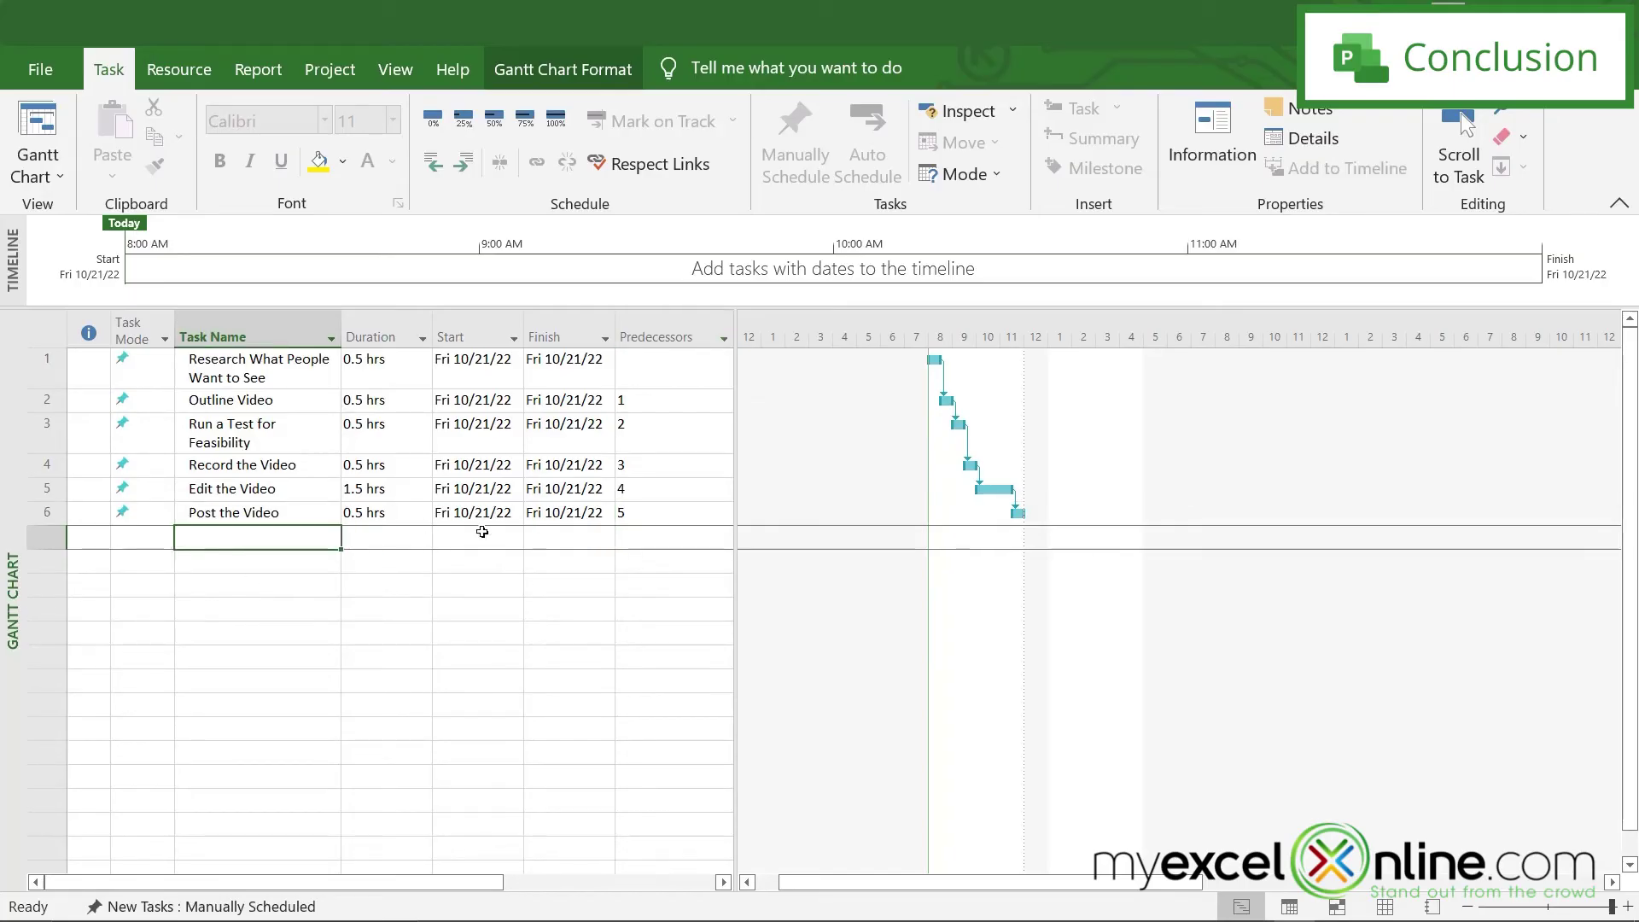